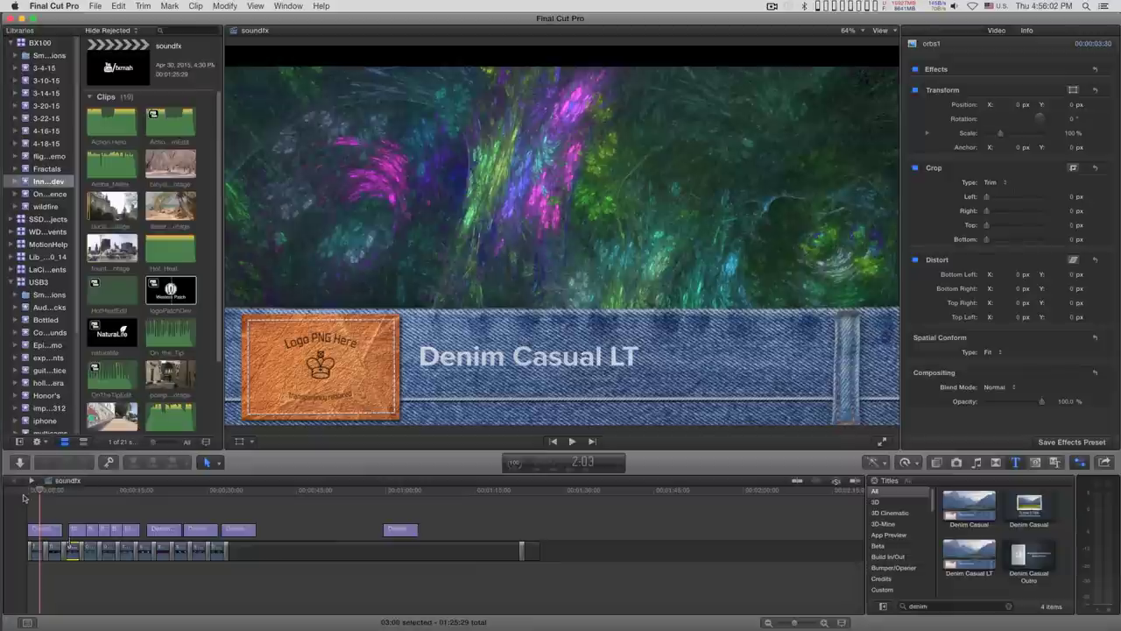
Add a Basic Title over the empty gap after the Denim titles and select the new clip
click(285, 550)
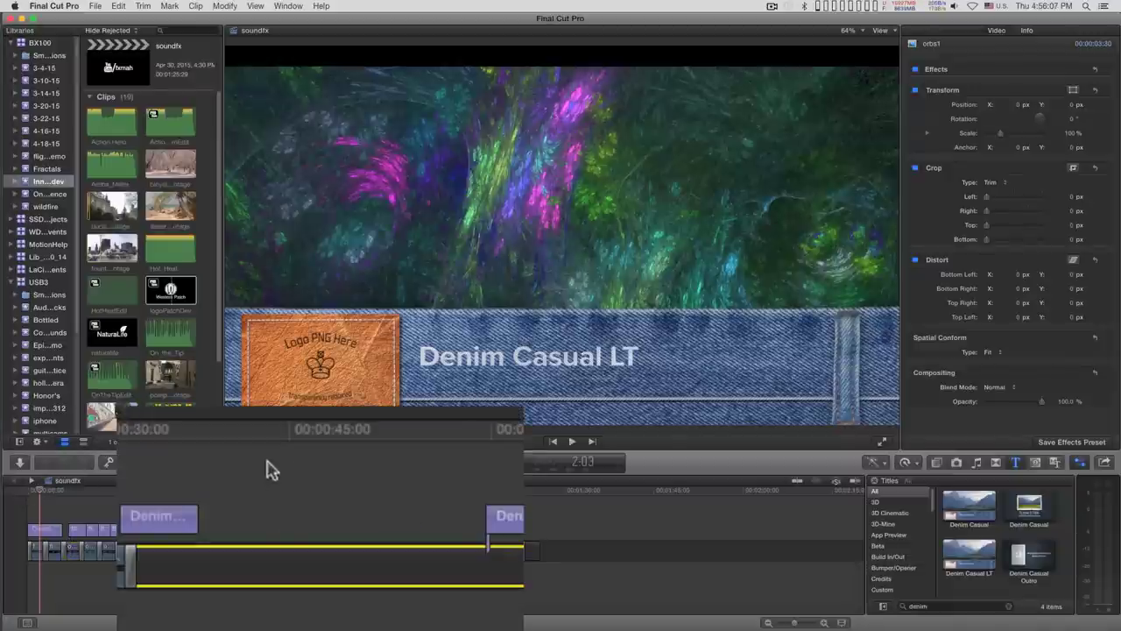
click(290, 490)
click(292, 569)
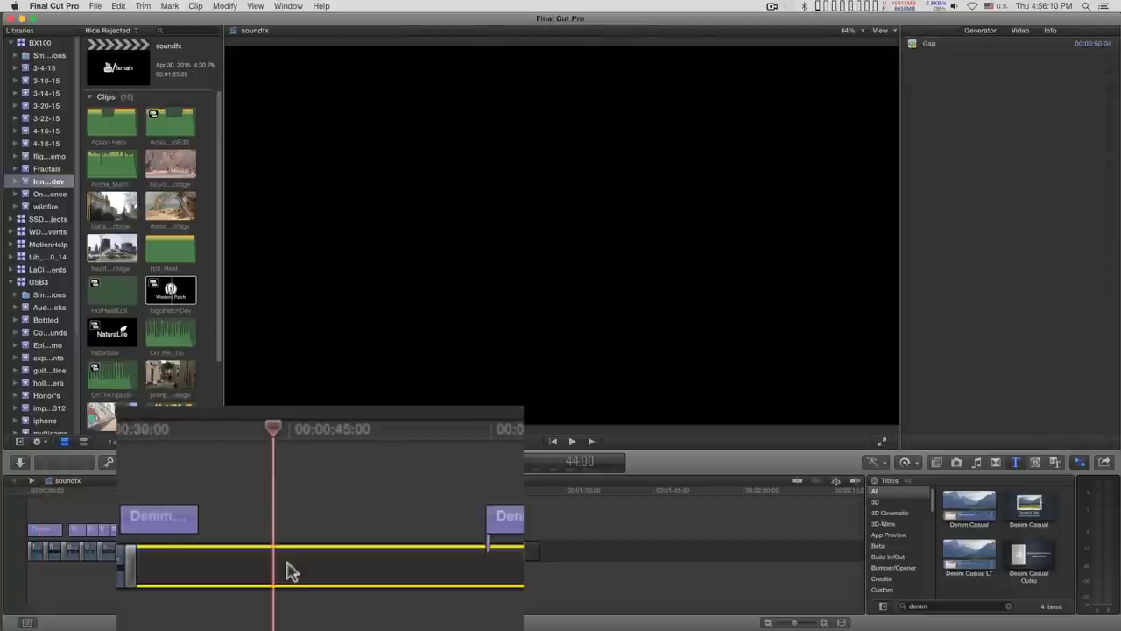
key(super+c)
key(super+v)
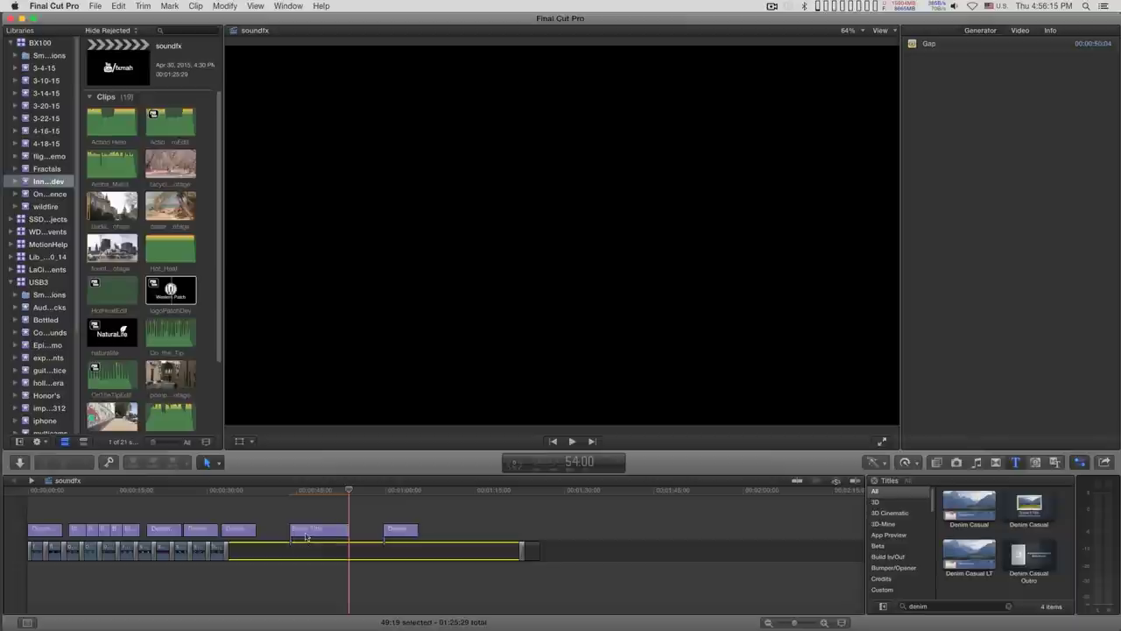
click(306, 531)
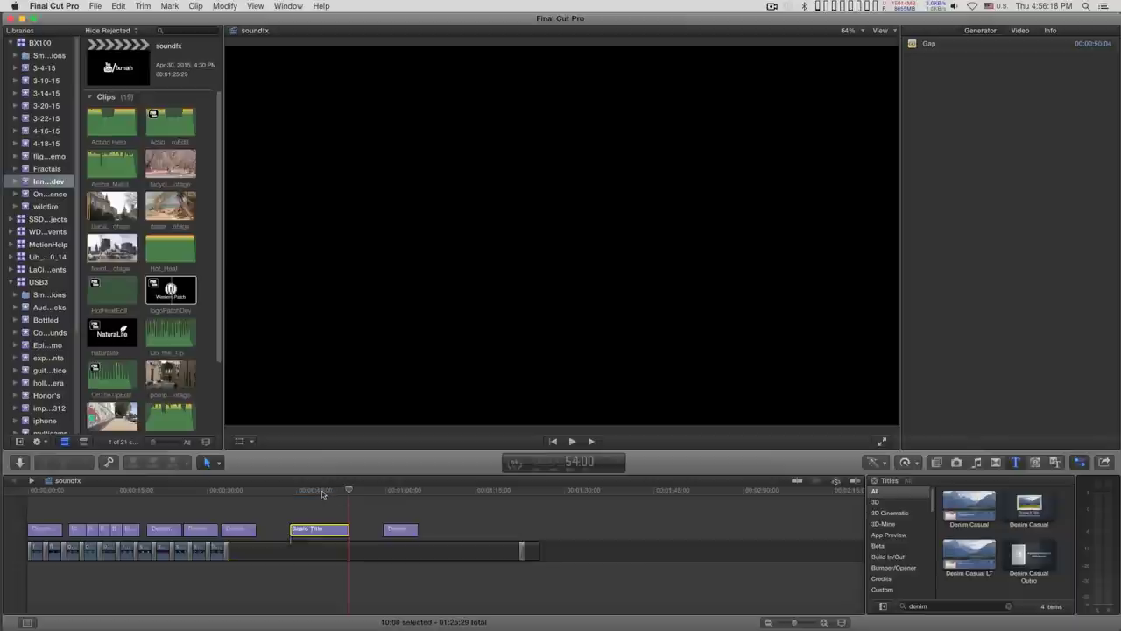
Replace the title's placeholder text with a single W
double_click(310, 529)
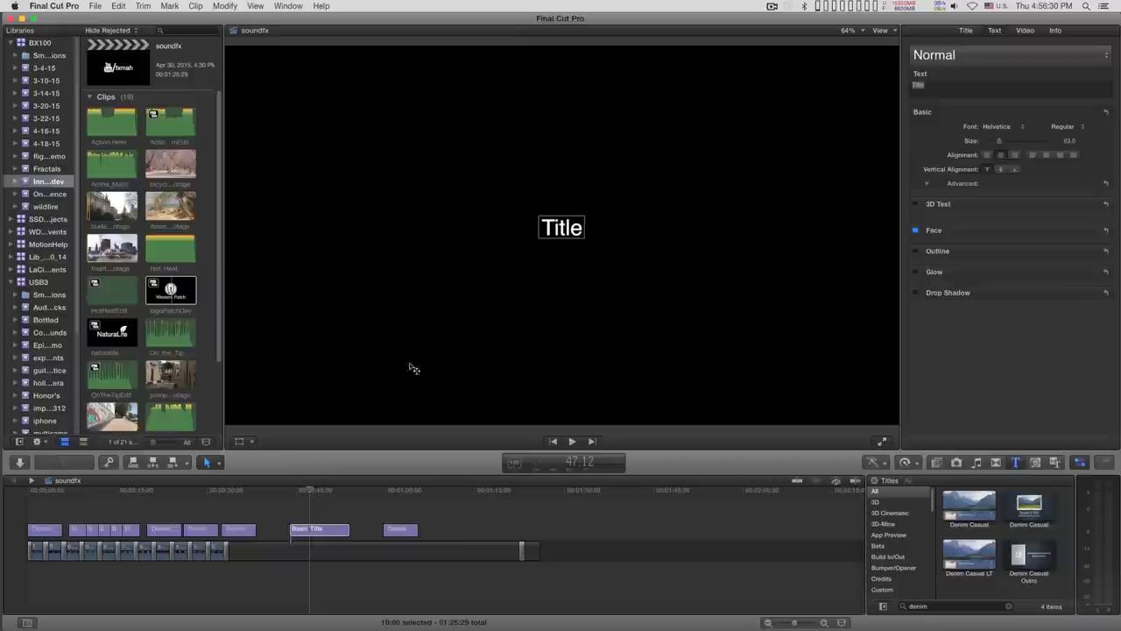
click(305, 526)
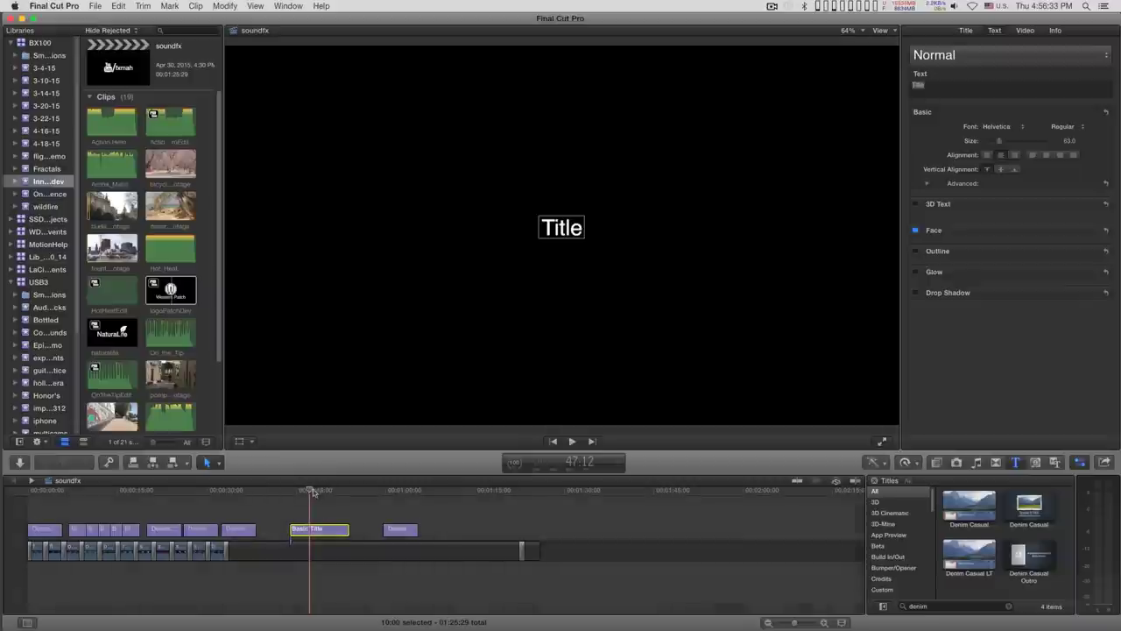
click(312, 490)
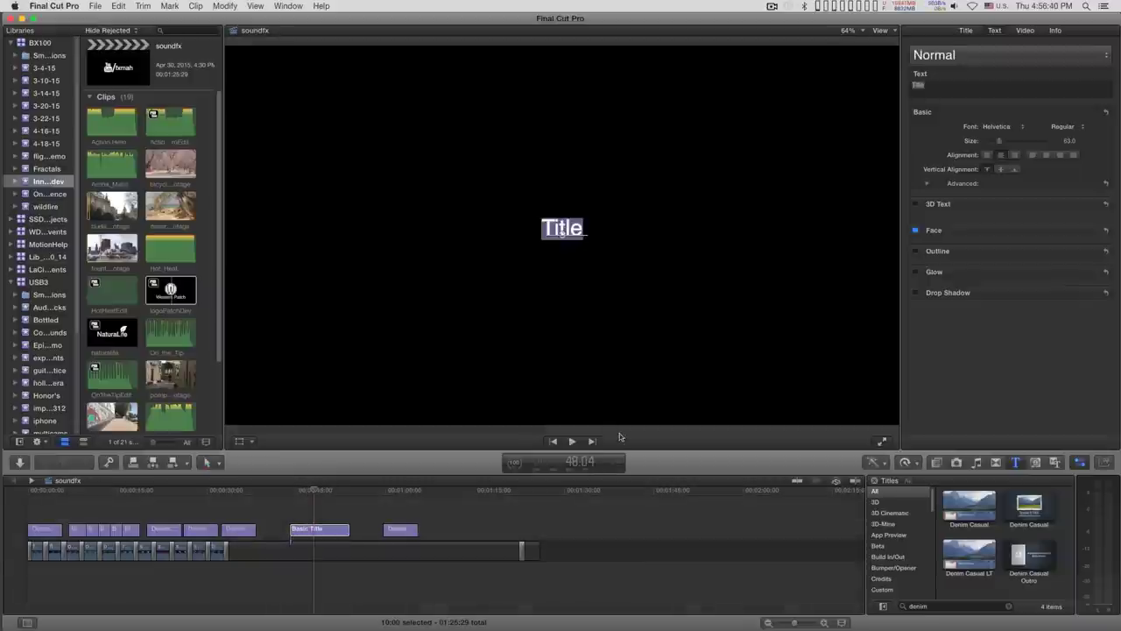
text(W)
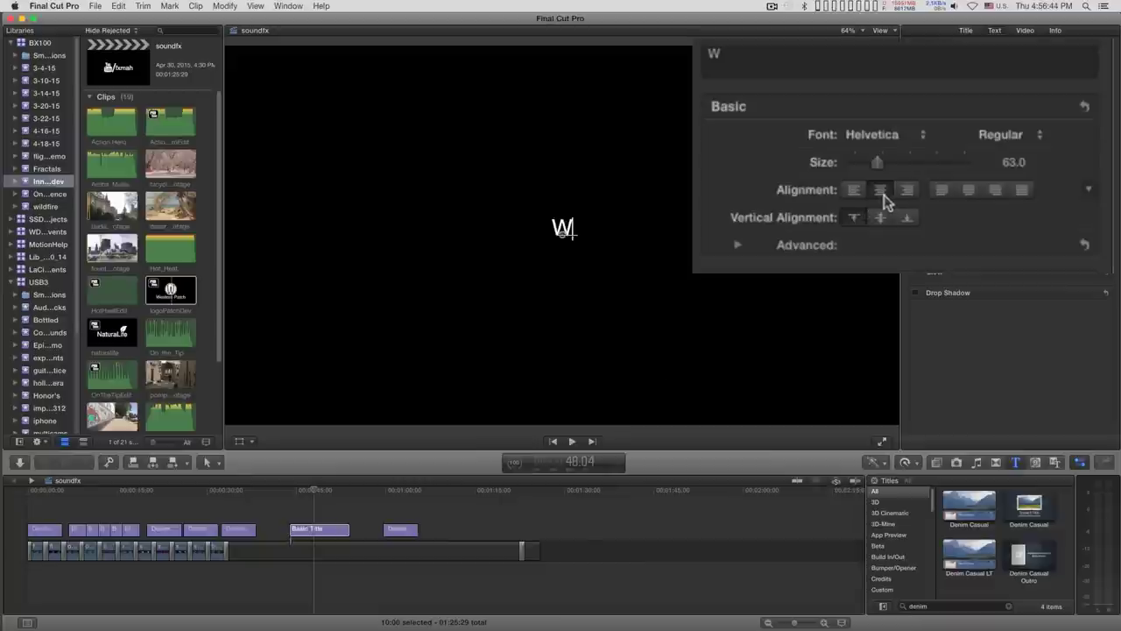
Enlarge the W from 63 to size 288 and move it to the frame centre
click(316, 532)
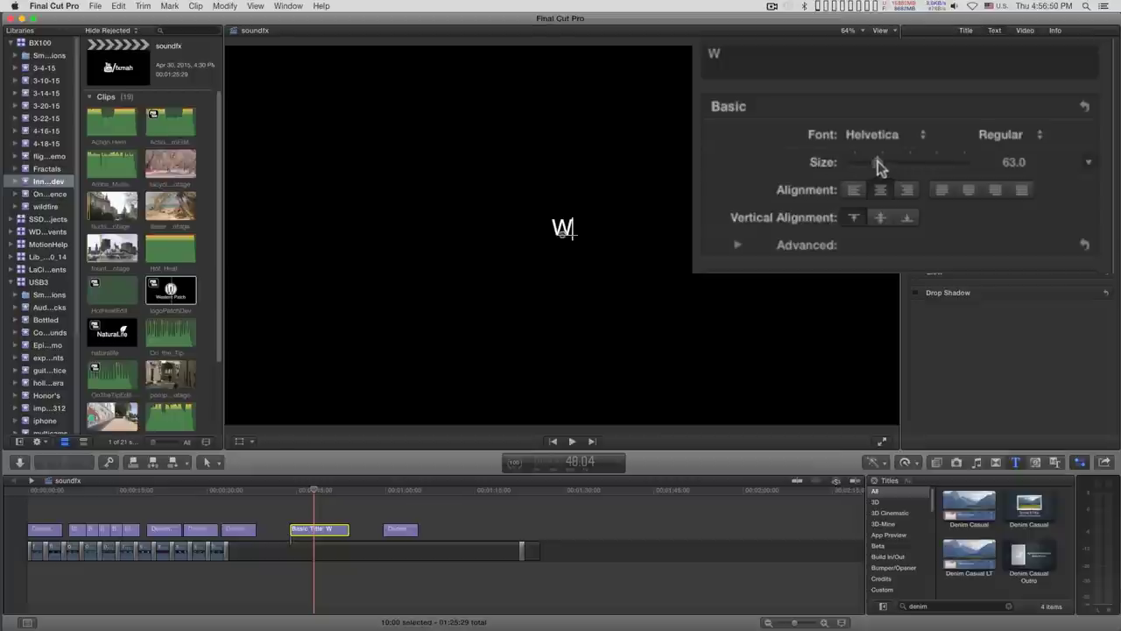
drag(877, 163, 988, 164)
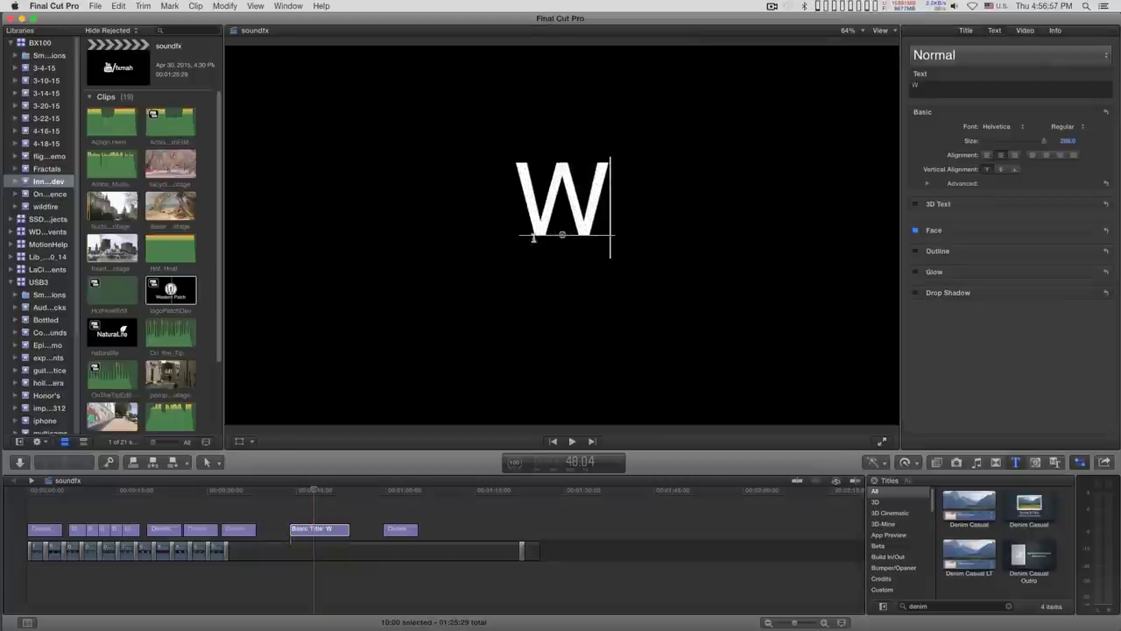
drag(565, 236, 563, 268)
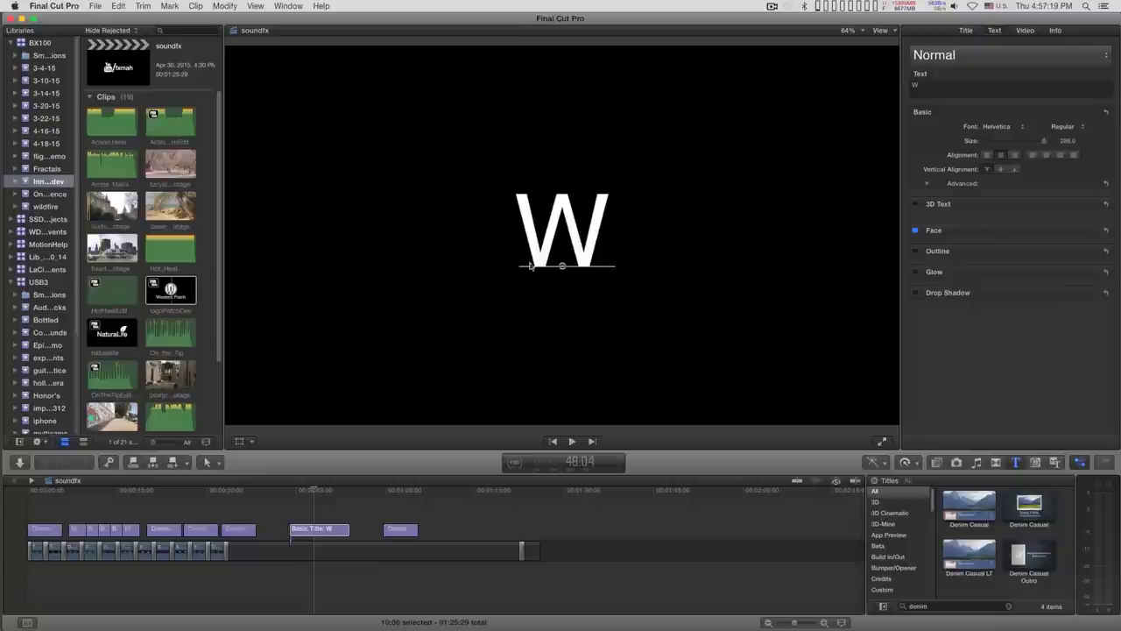
Copy the W title onto a lane above the original, disable the copy, and reselect the lower clip
click(340, 521)
drag(339, 523, 318, 513)
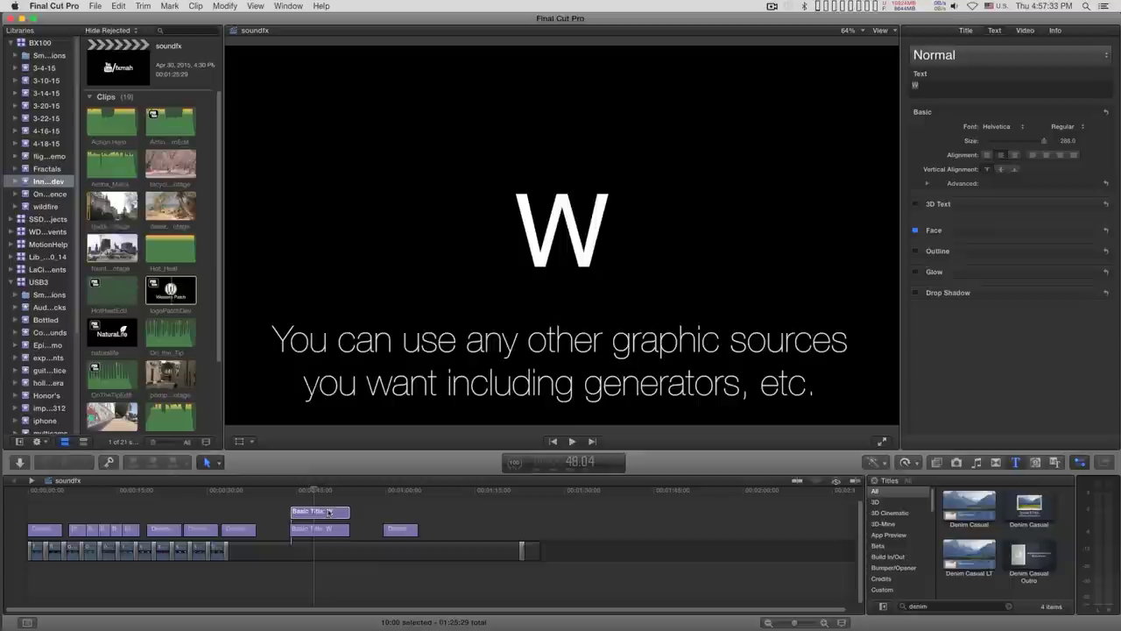
click(329, 511)
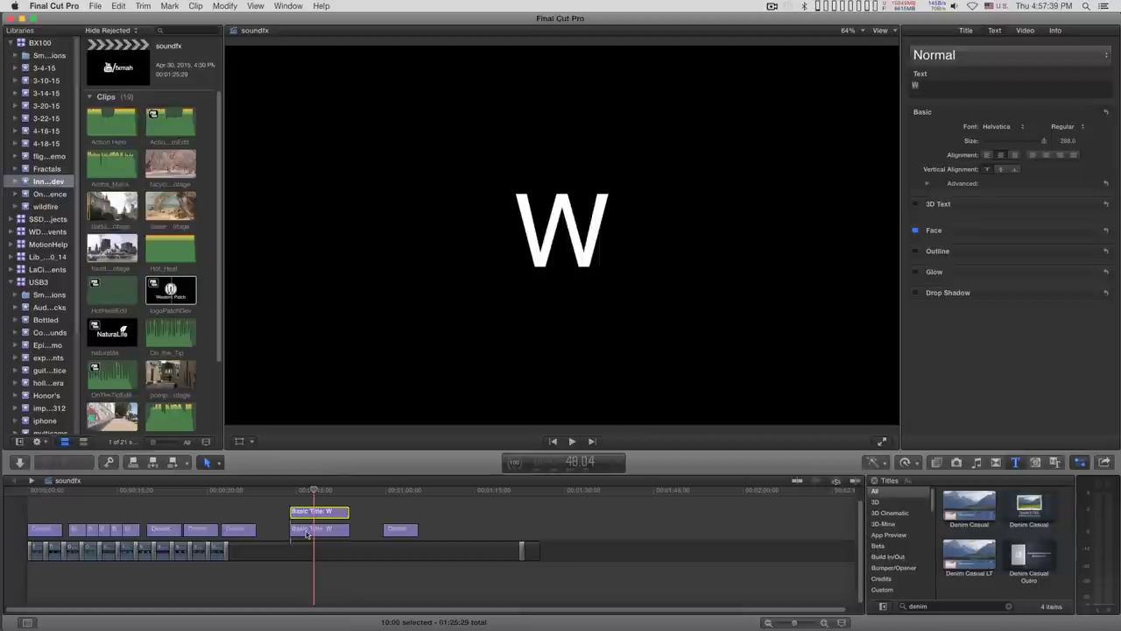
key(v)
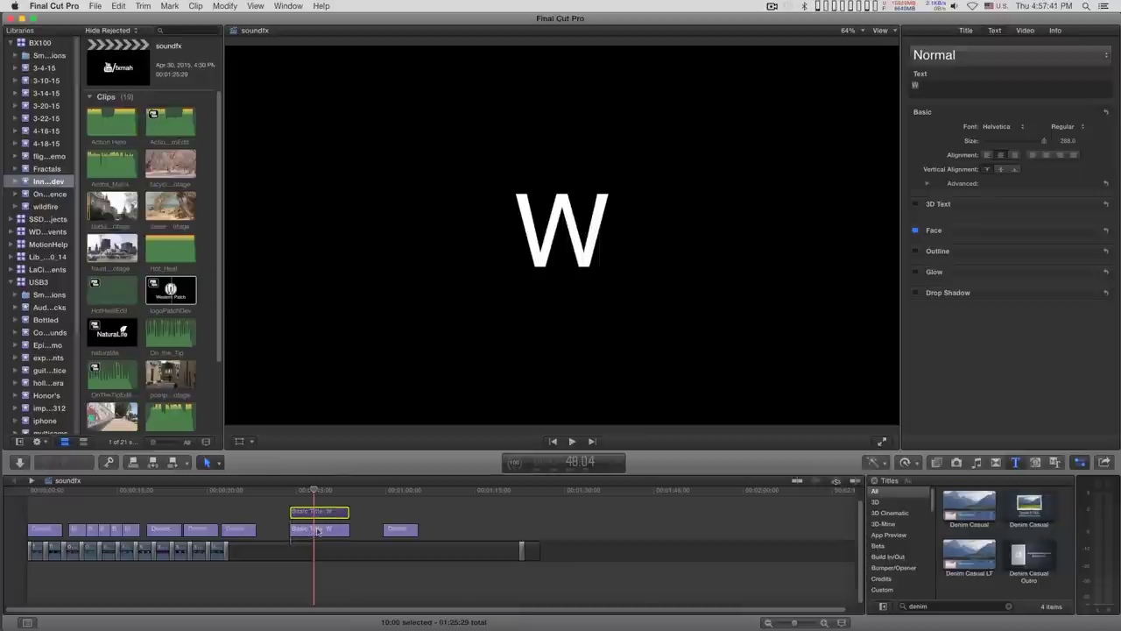
click(319, 531)
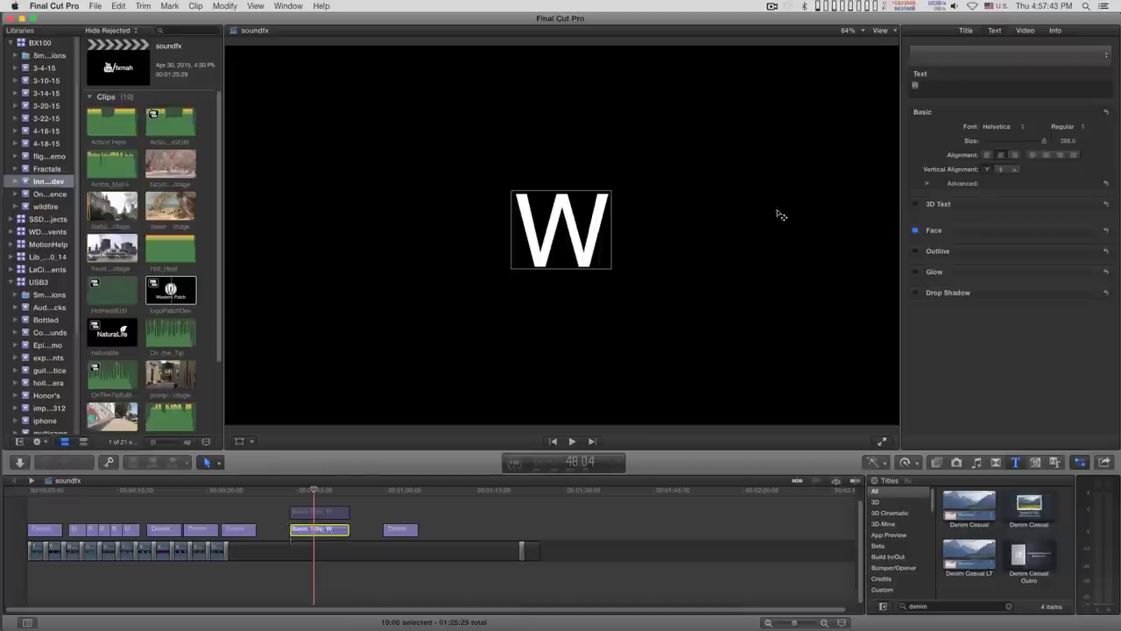
Swap the lower title's W for the black circle character from the Character Viewer favourites
click(995, 6)
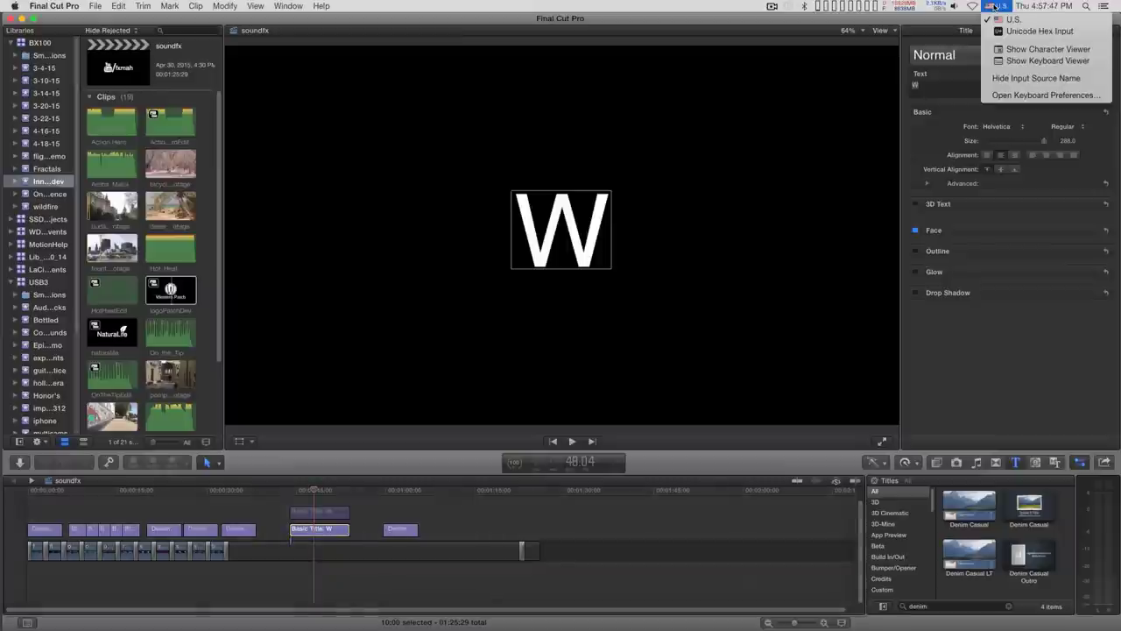
click(1020, 52)
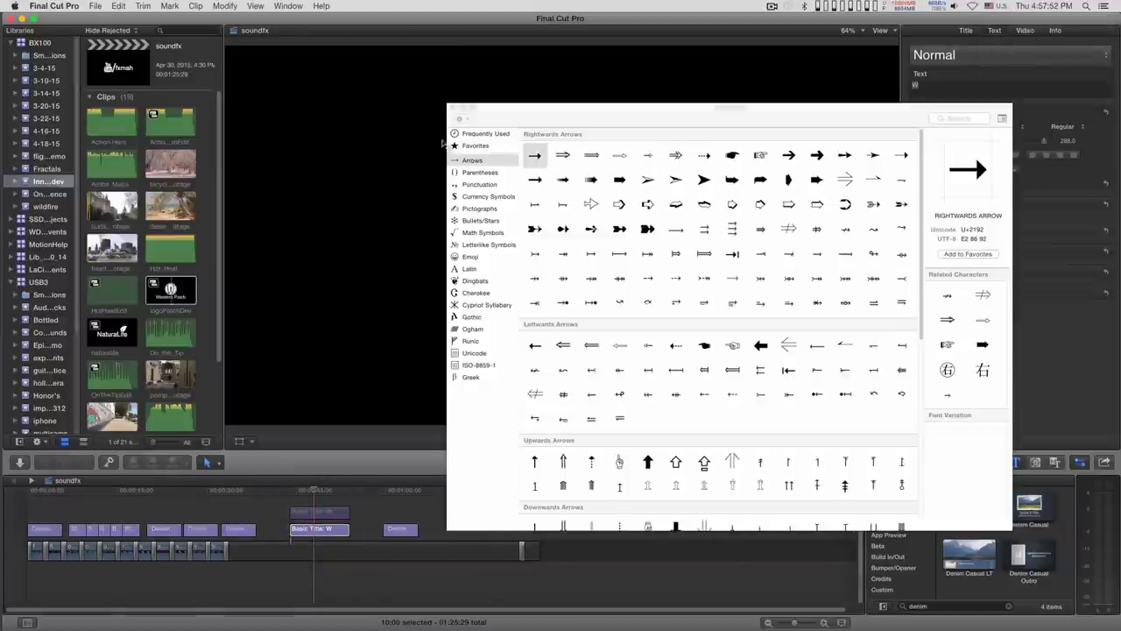
click(471, 146)
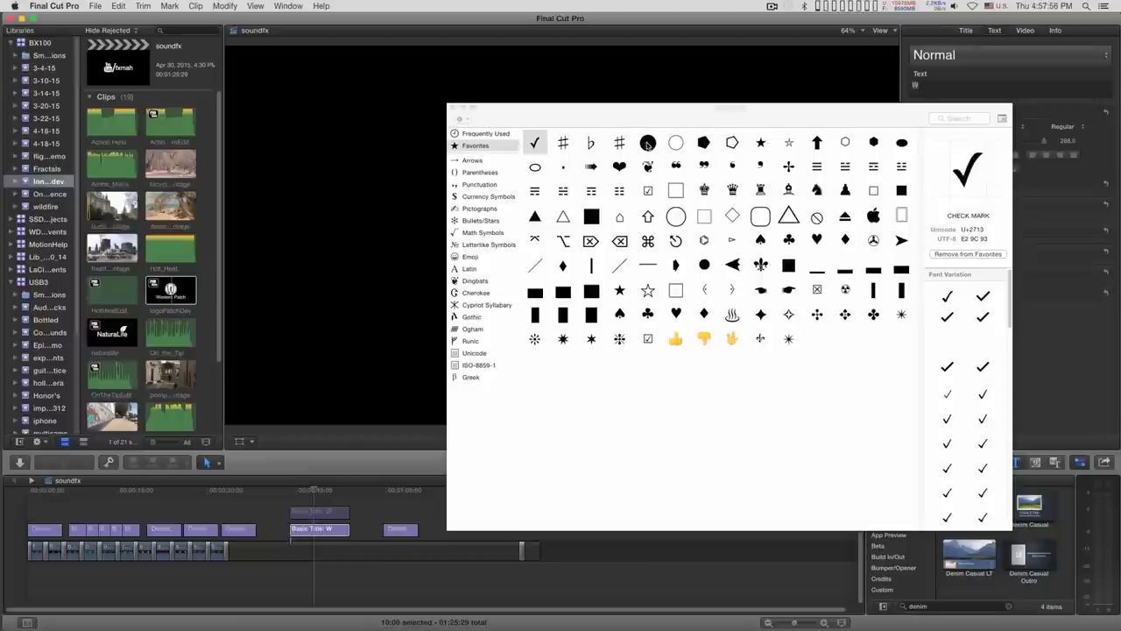
click(647, 143)
drag(674, 129, 889, 94)
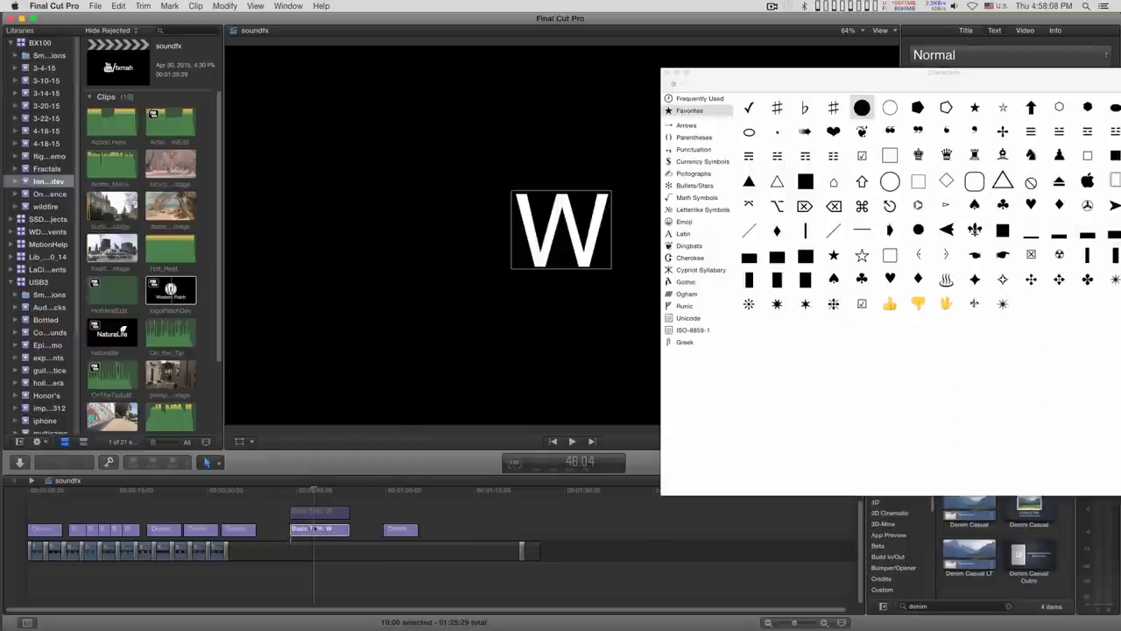
click(565, 231)
double_click(565, 231)
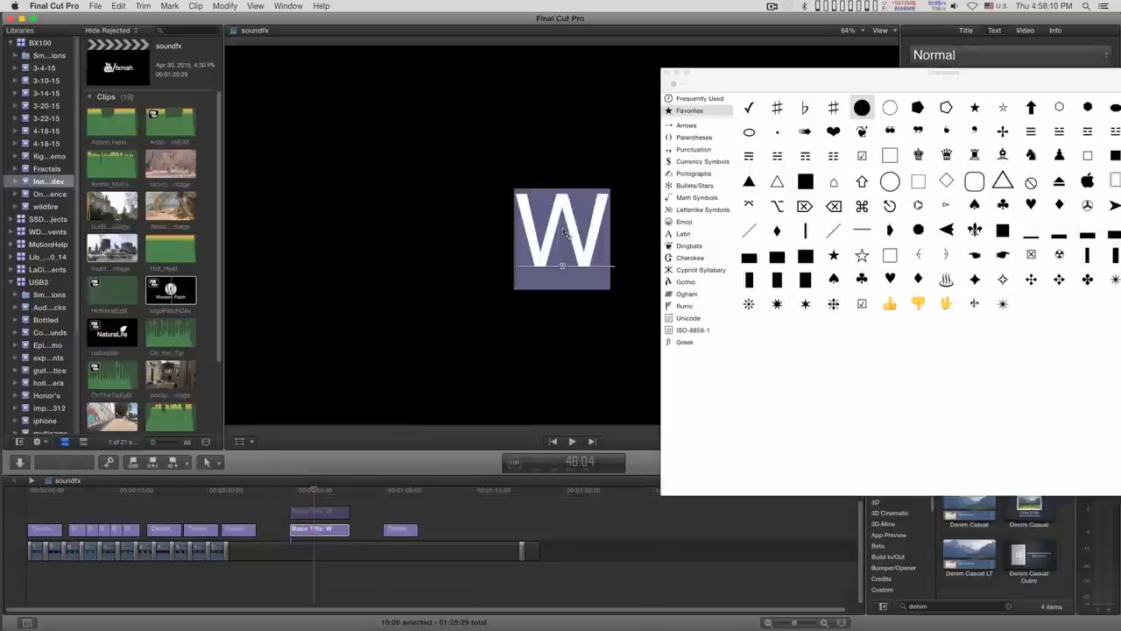
double_click(862, 109)
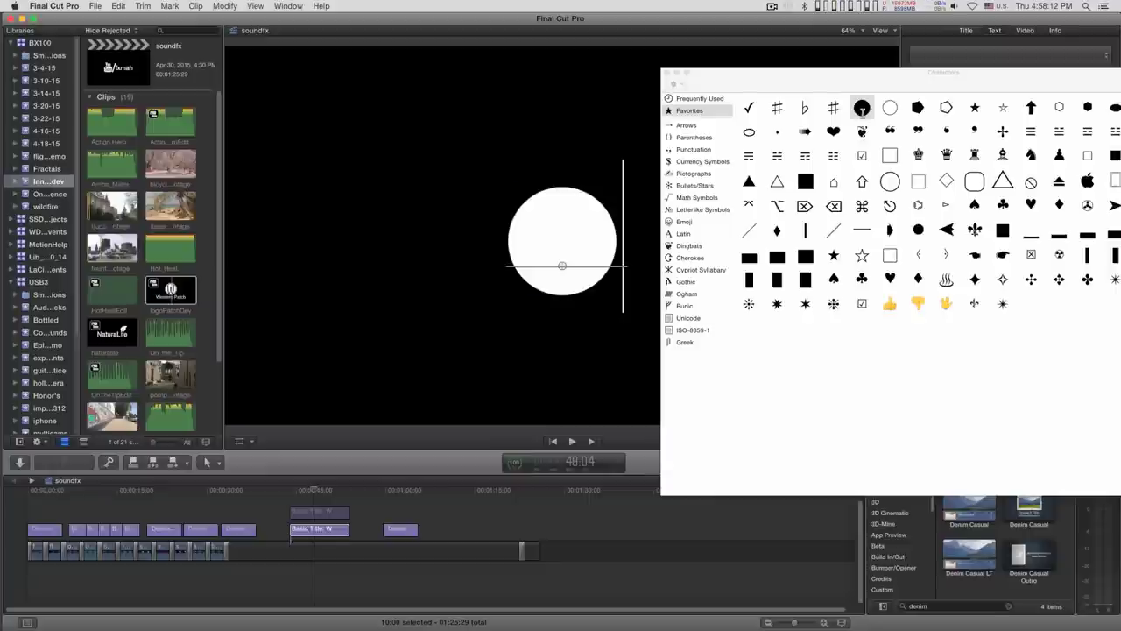
drag(732, 76, 692, 79)
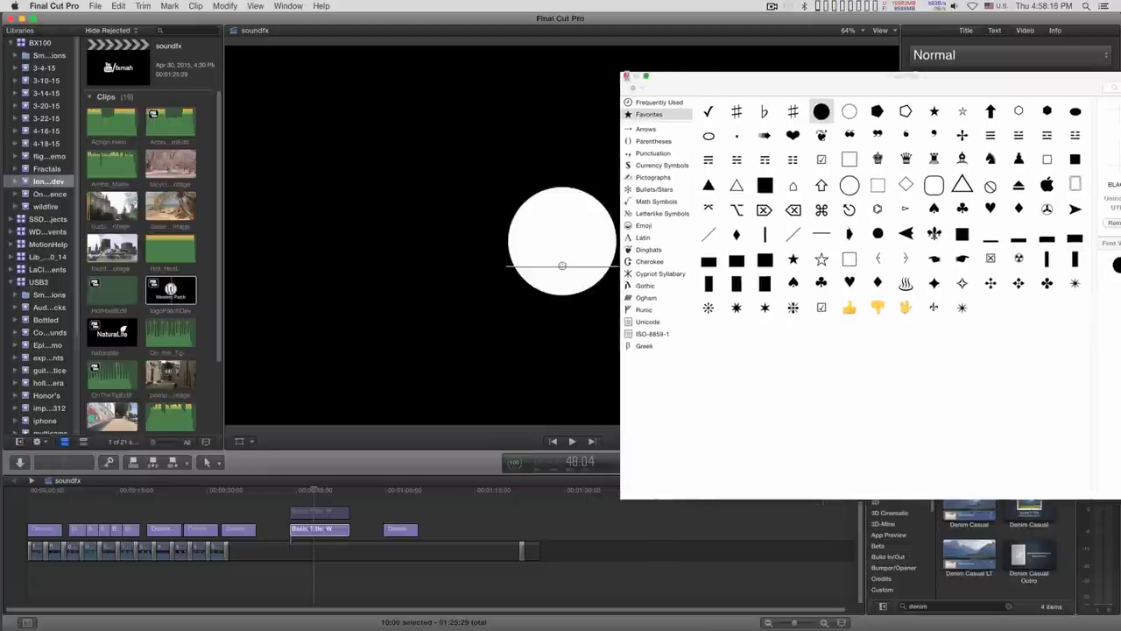
click(626, 76)
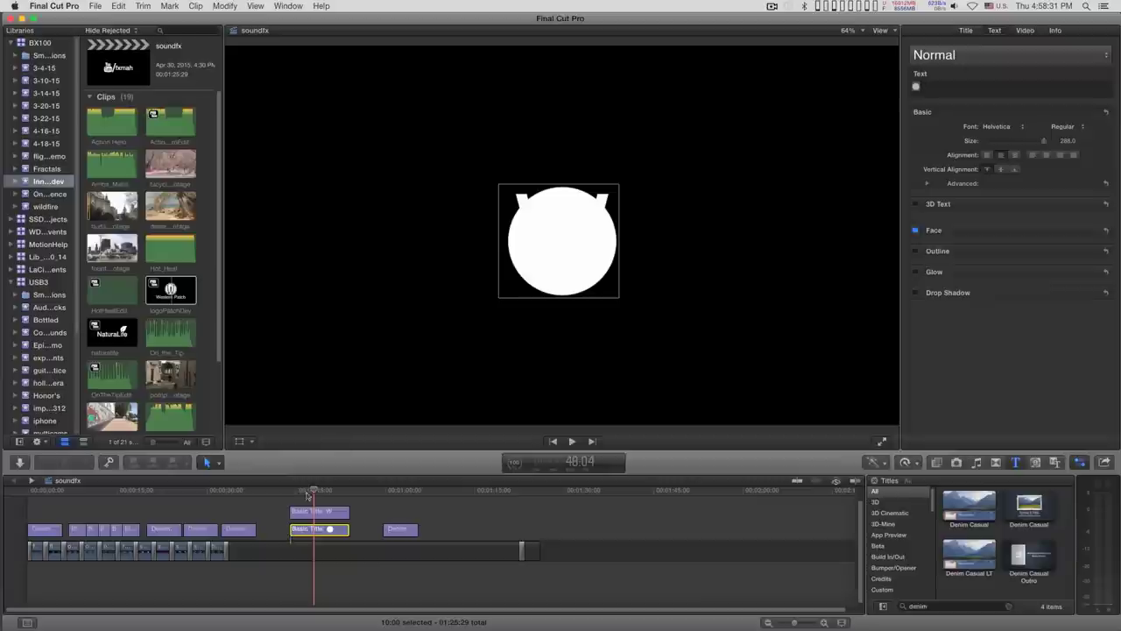
Turn the upper W title back on and change its font to Hopper Script
key(super+z)
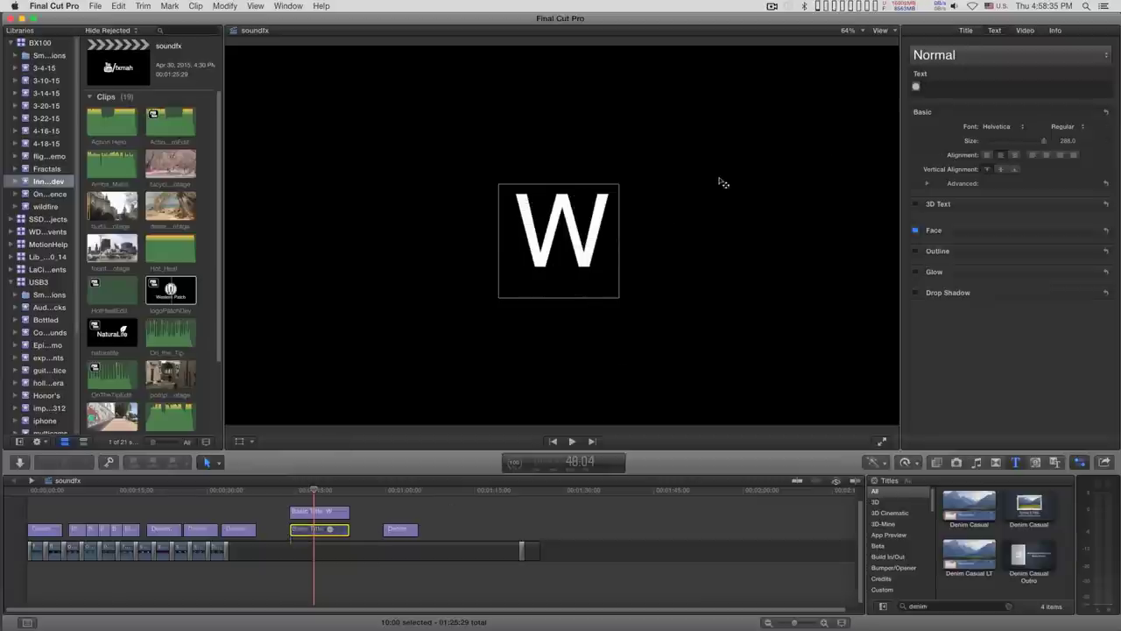
click(320, 513)
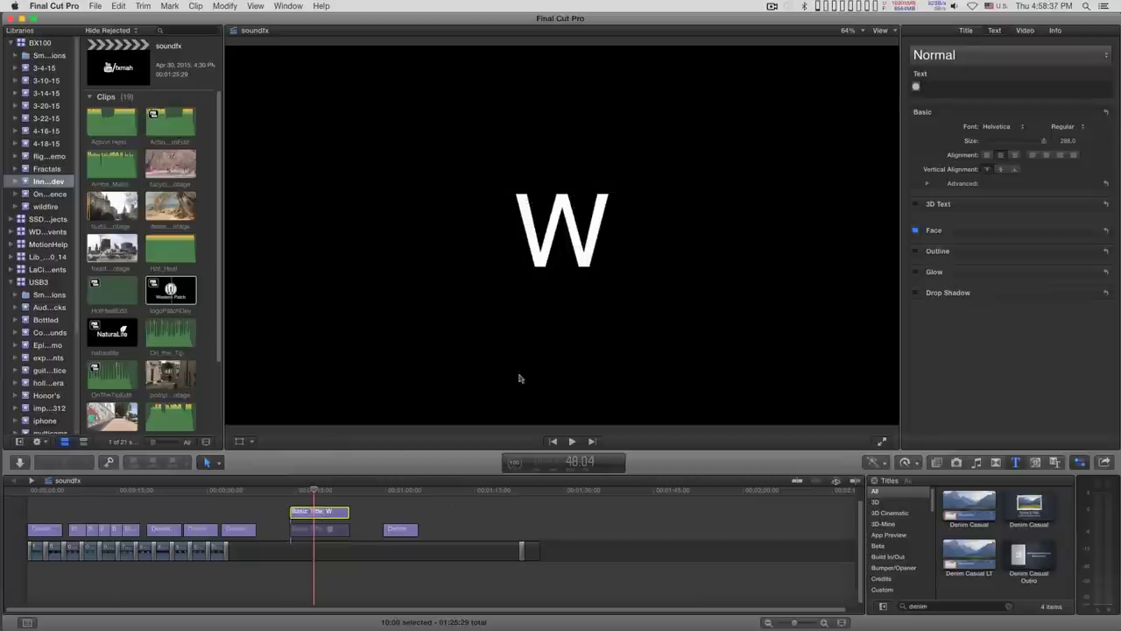
click(895, 143)
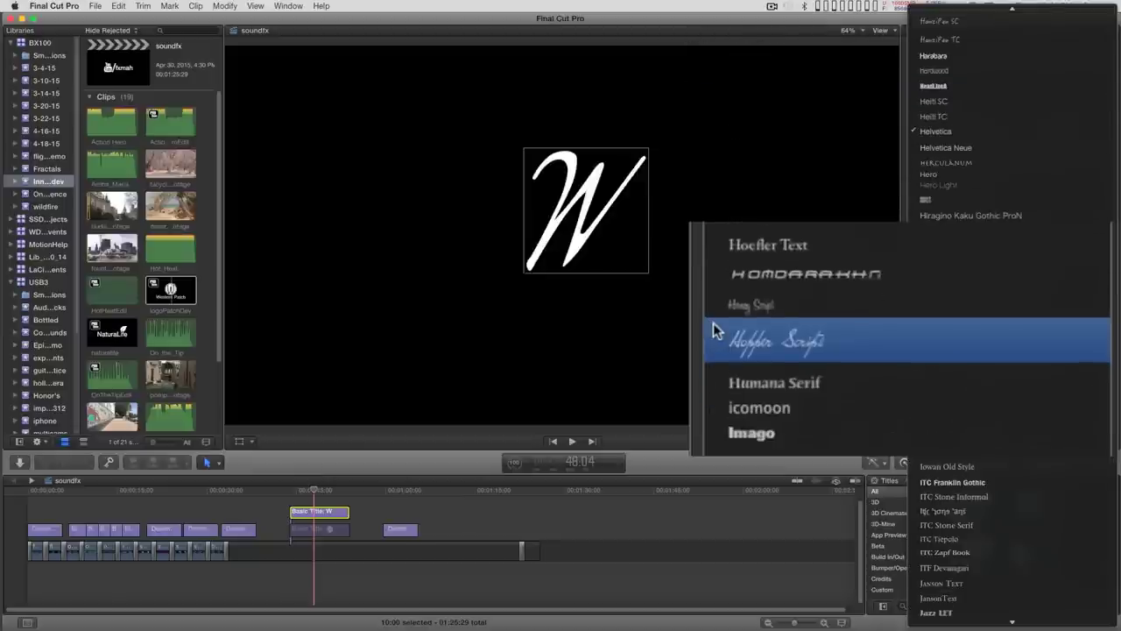
click(776, 326)
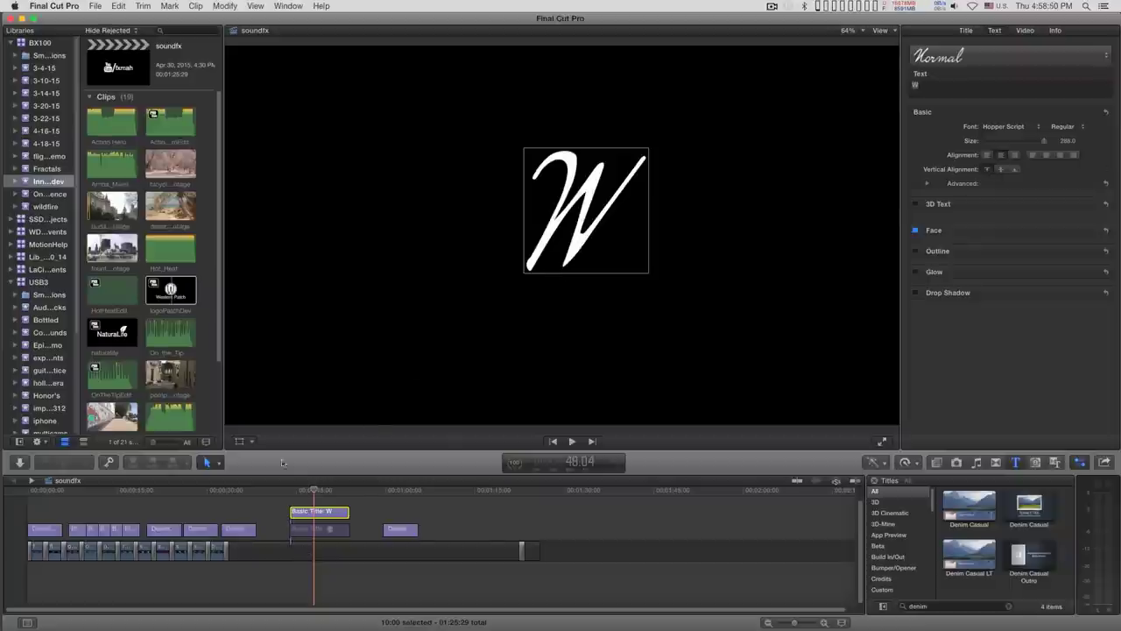
click(317, 526)
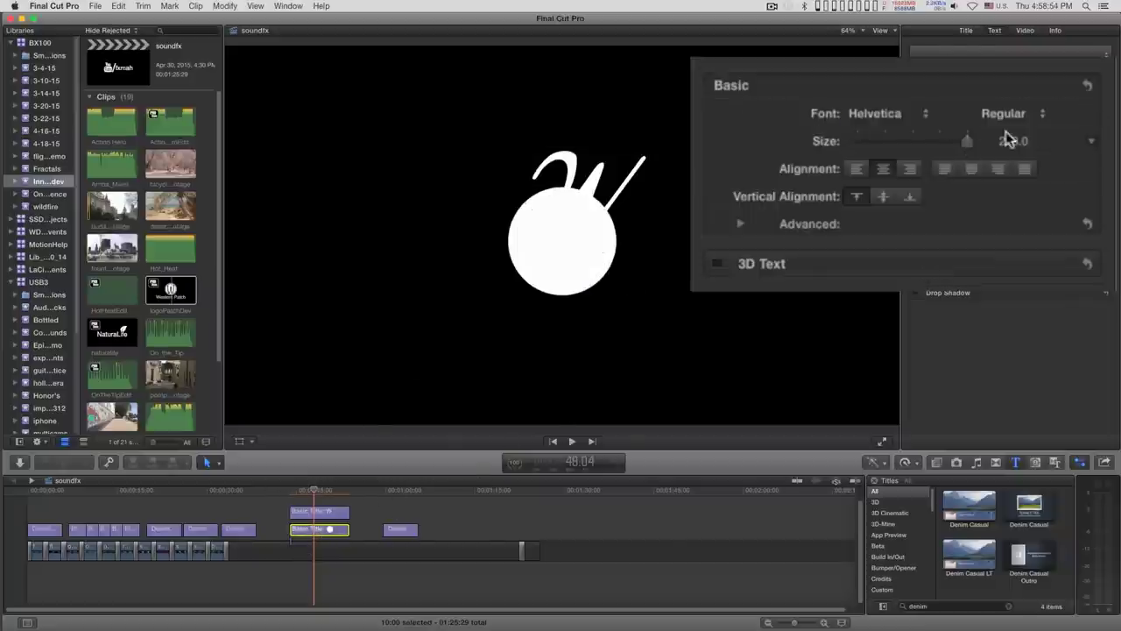
Enlarge the circle from 288 to about 513, then set the W title's blend mode to Silhouette Alpha
click(1065, 140)
drag(1008, 145, 1009, 99)
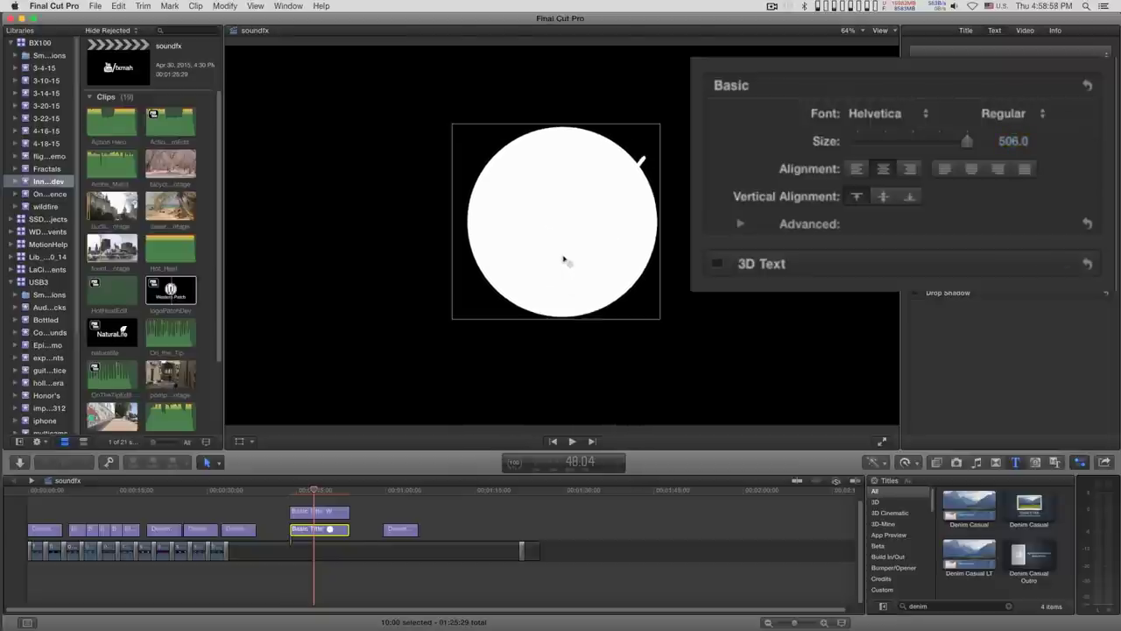
click(317, 513)
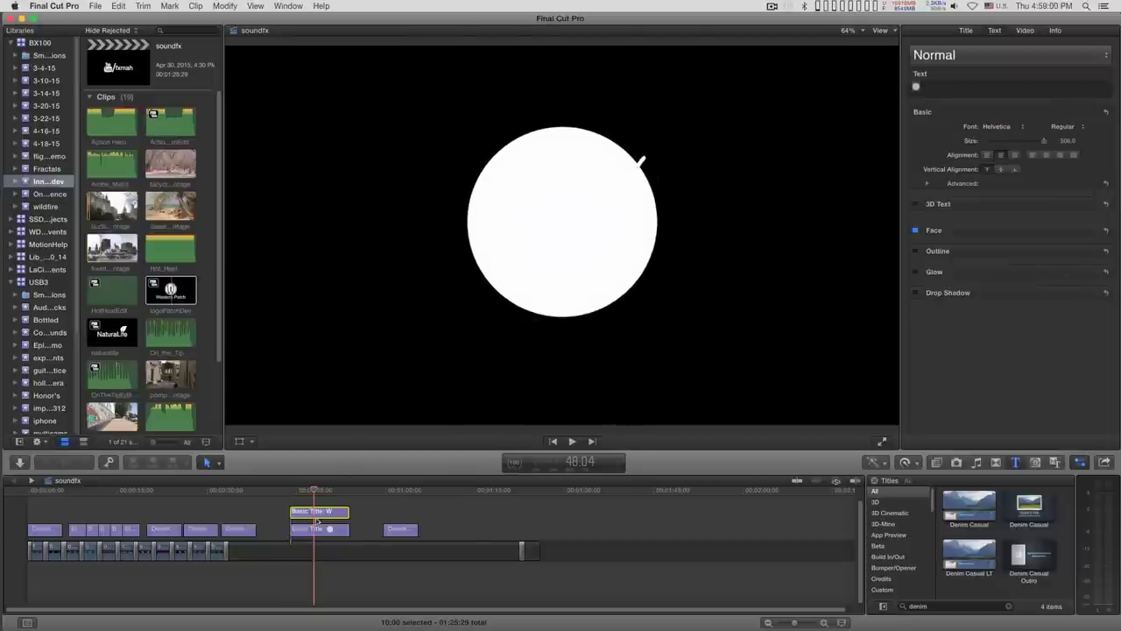
click(1025, 31)
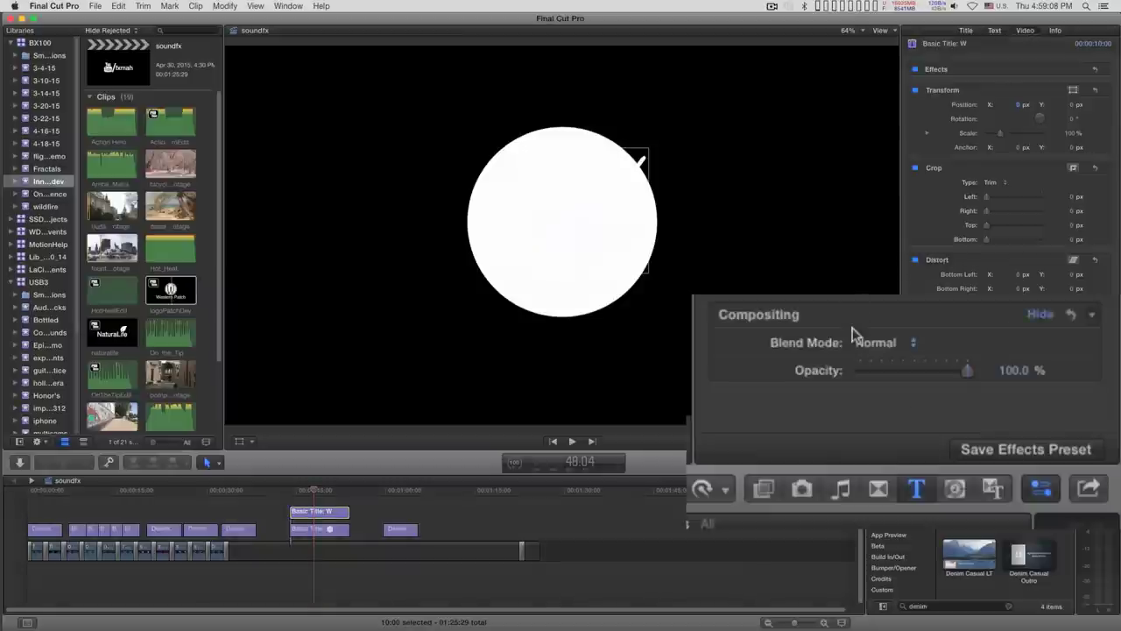
click(868, 345)
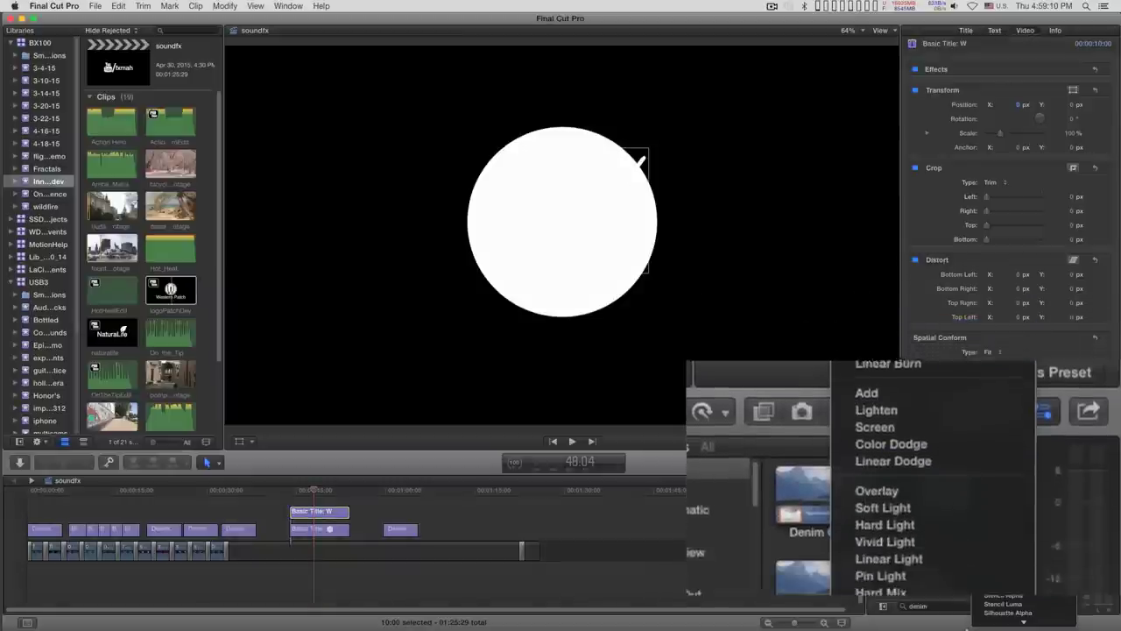
scroll(918, 563, down, 3)
click(919, 563)
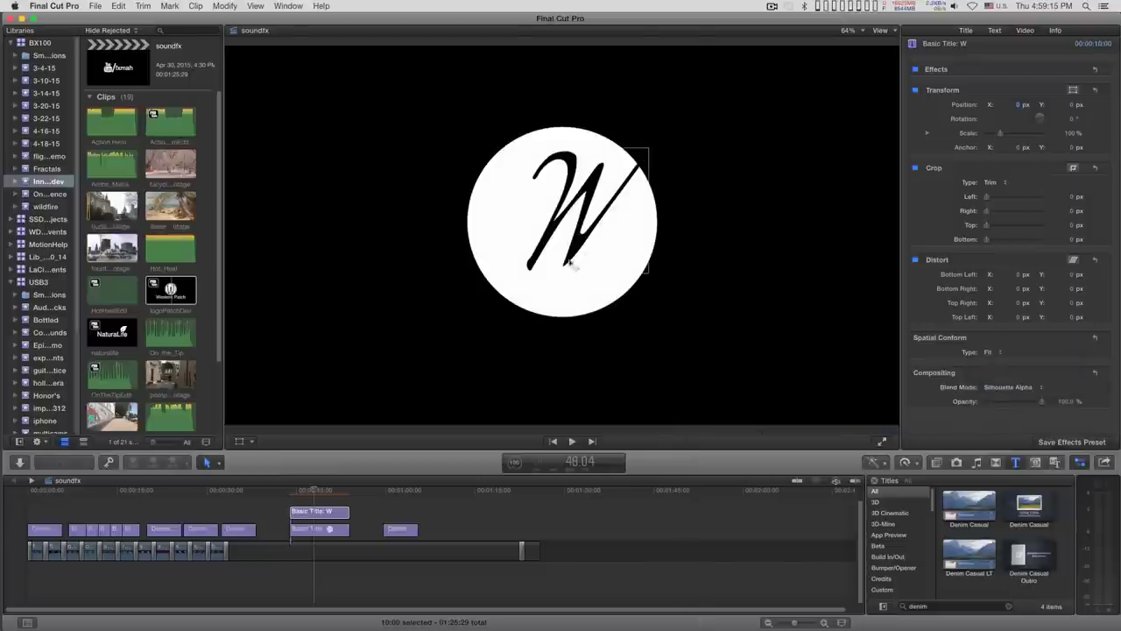
click(241, 441)
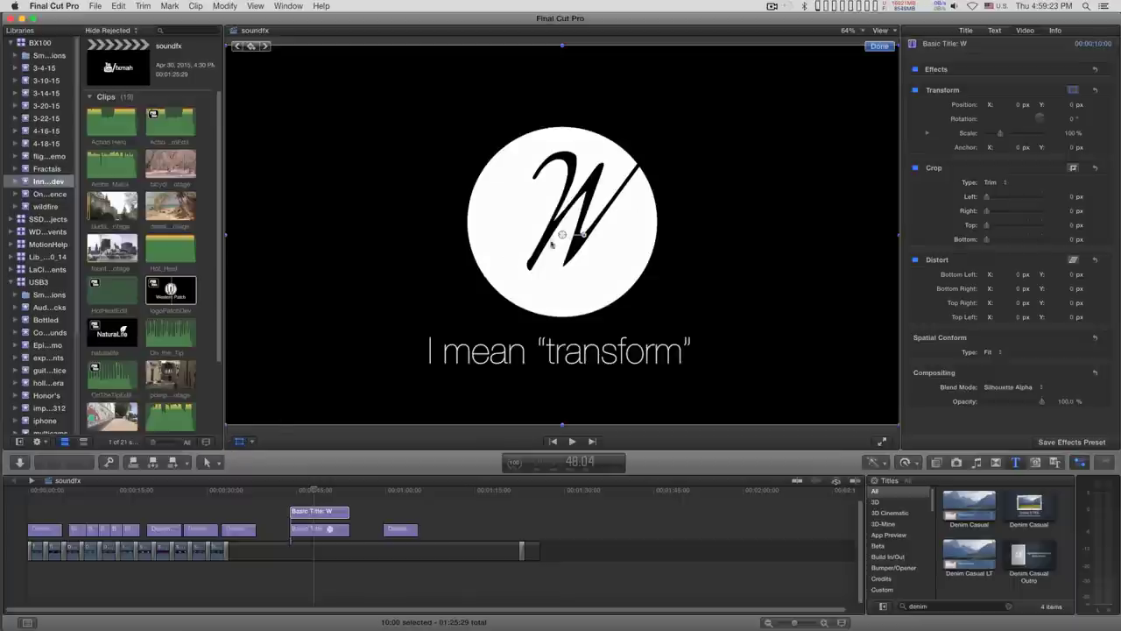
Drag the script W to about X -56.4, Y -23.7 px inside the white circle
drag(561, 235, 542, 245)
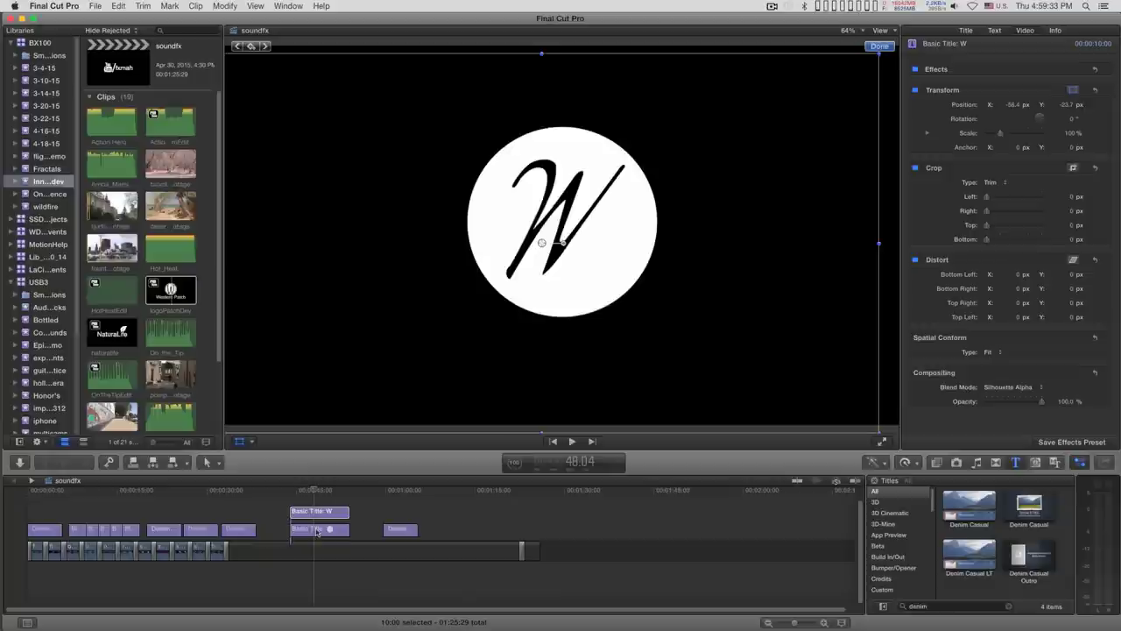
click(317, 530)
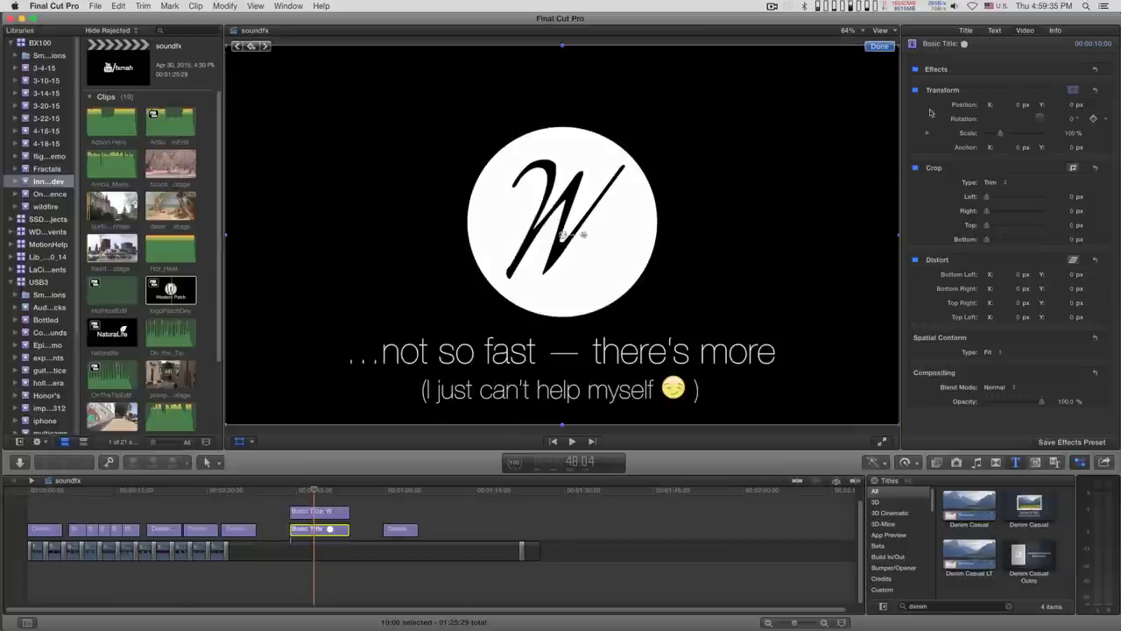
Scrub the circle title's text Size down to shrink the white circle
click(965, 29)
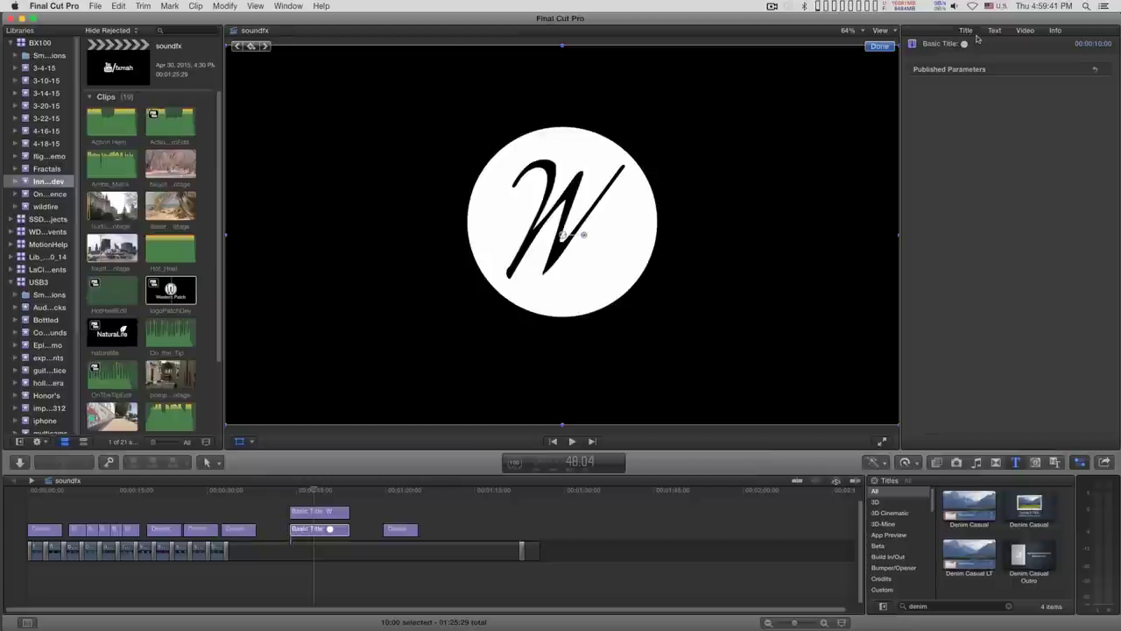
click(994, 29)
drag(1068, 140, 1034, 145)
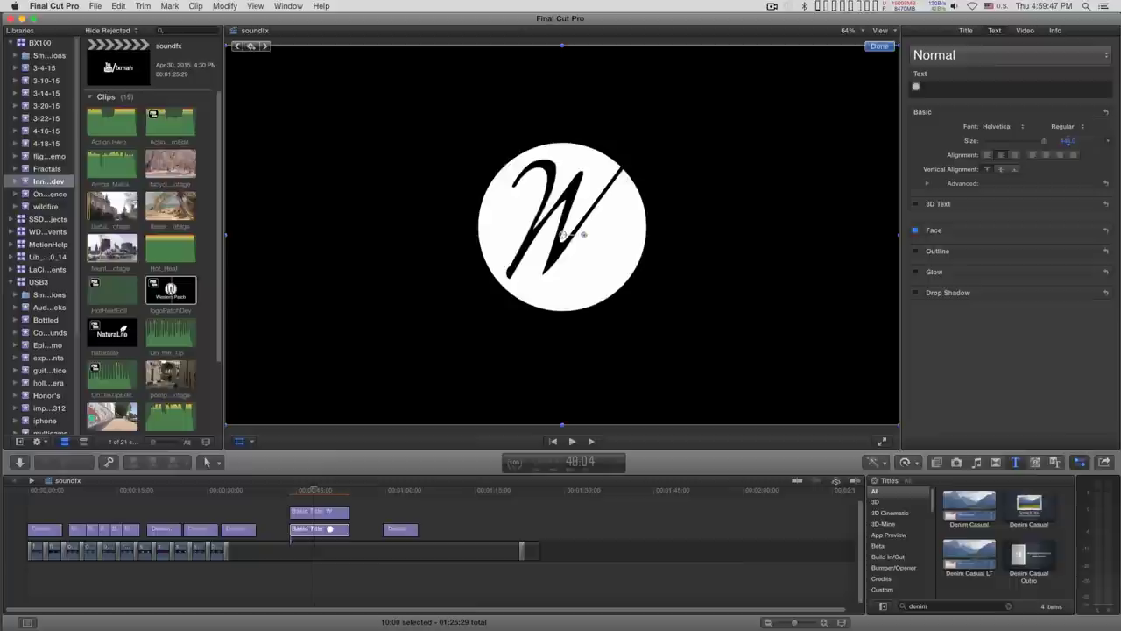
Re-centre the script W in the smaller circle at about X -37, Y -31 px
click(320, 513)
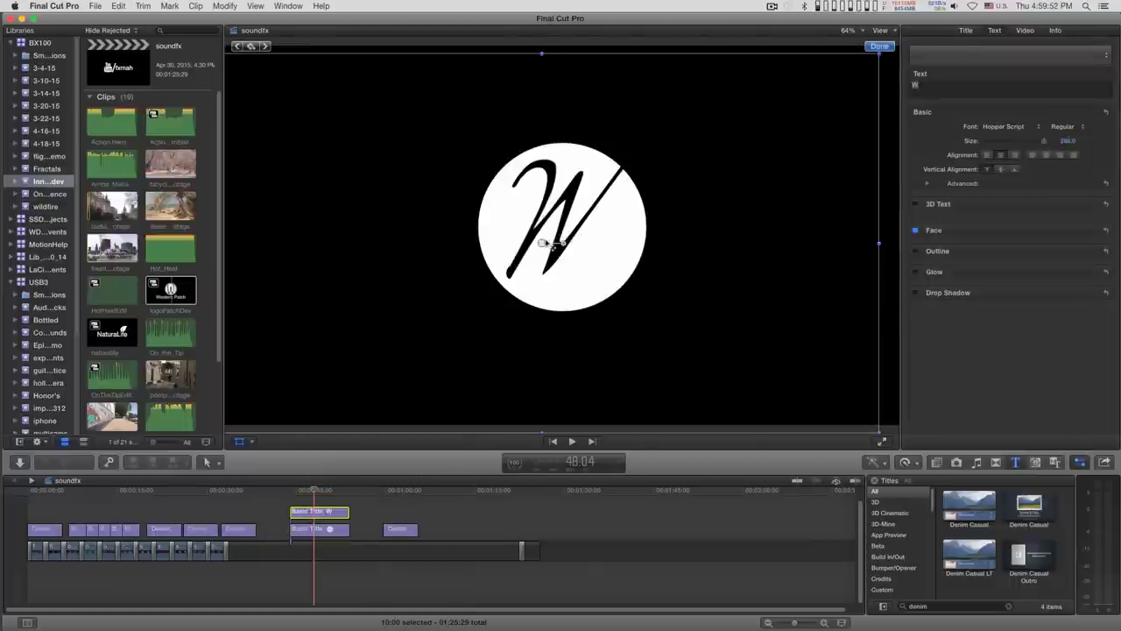
drag(548, 243, 548, 246)
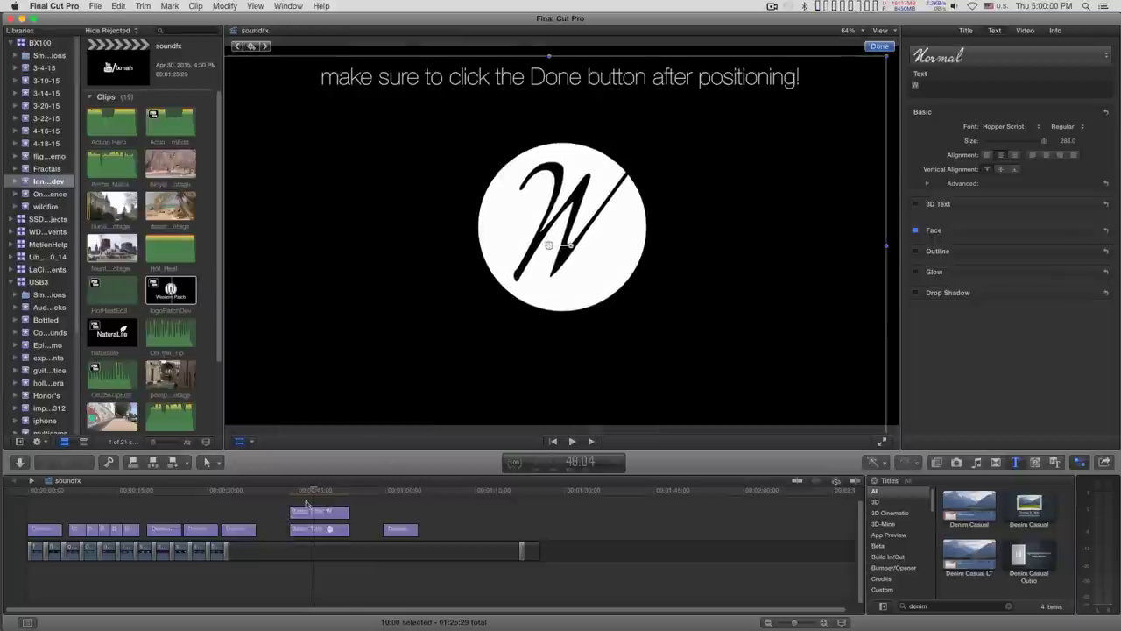
click(358, 505)
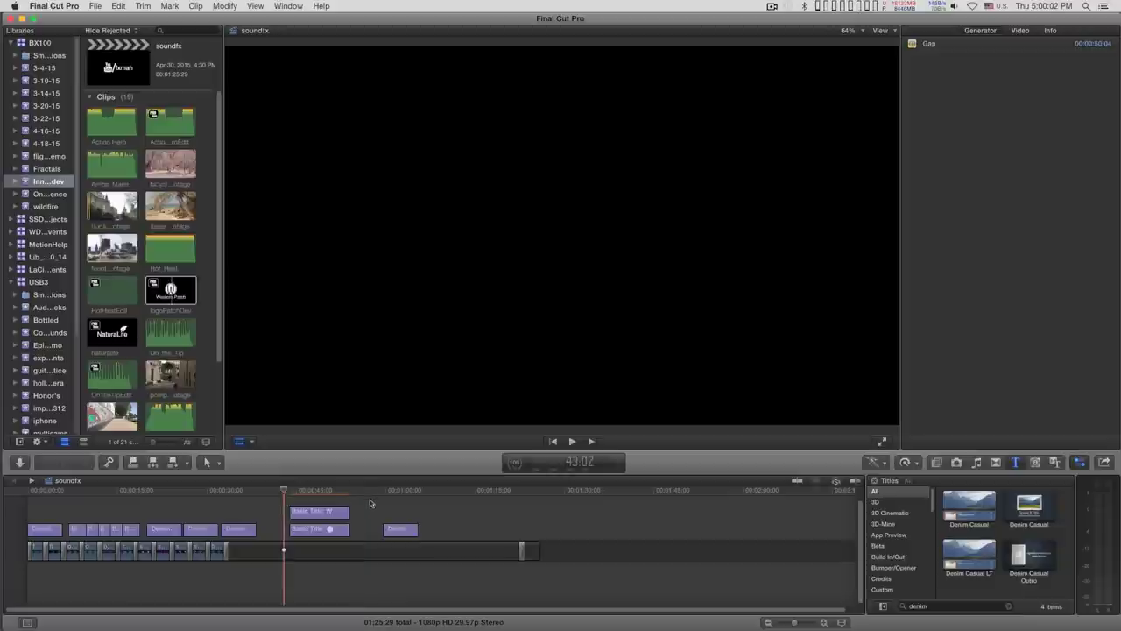
Select both stacked titles and combine them with Option-G into a compound clip named 'circleW'
click(347, 510)
super+click(390, 501)
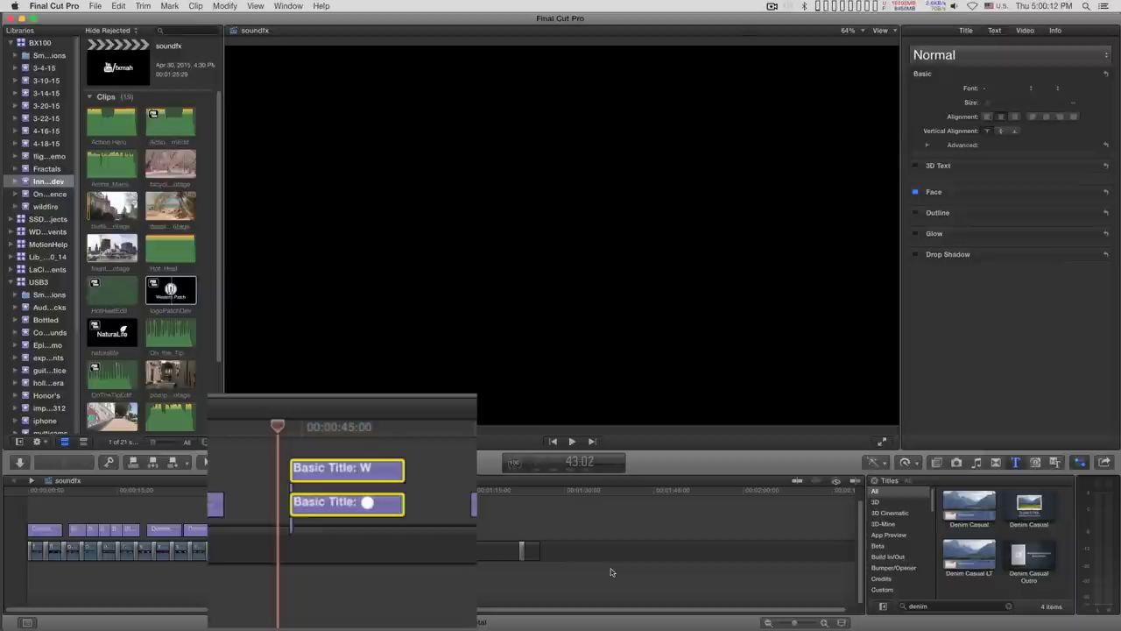
key(alt+g)
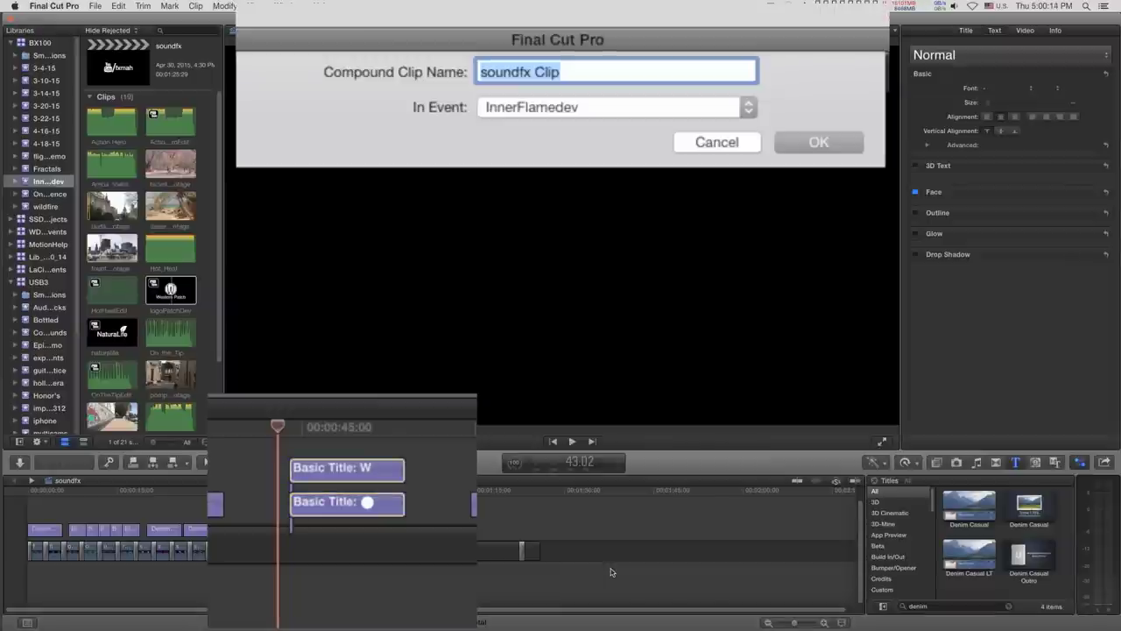
key(BackSpace)
text(cir)
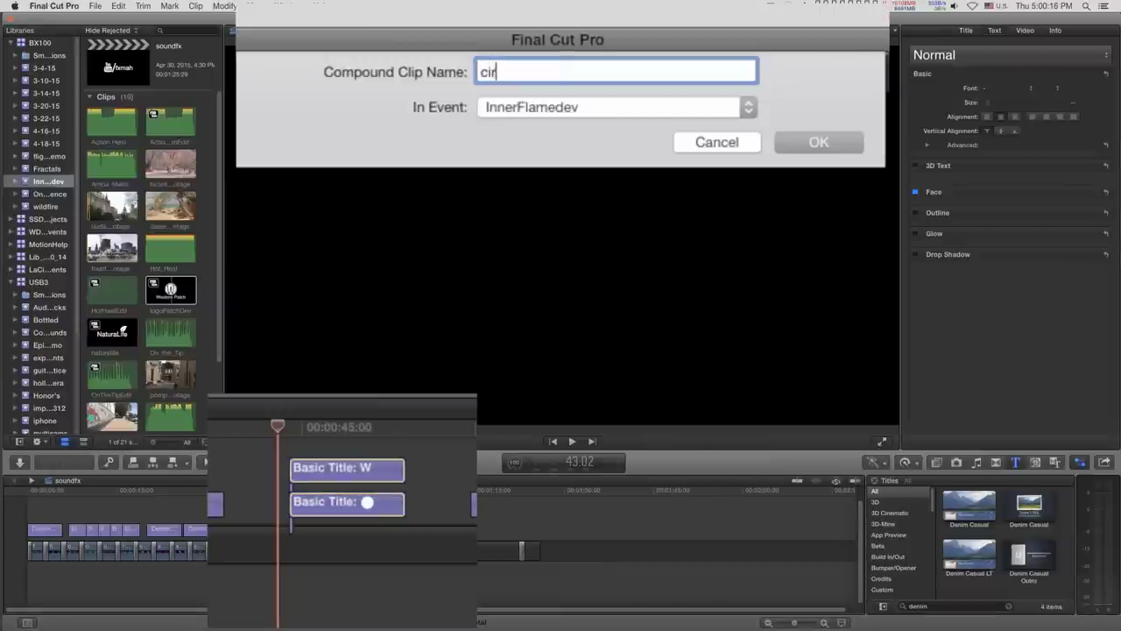
text(cleW)
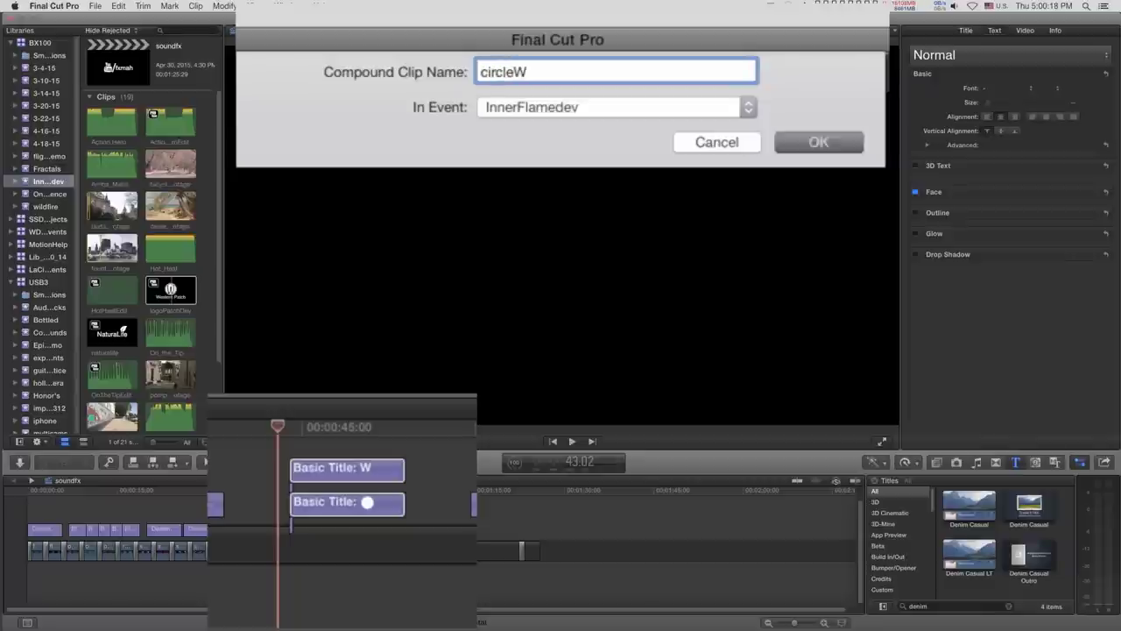
key(Return)
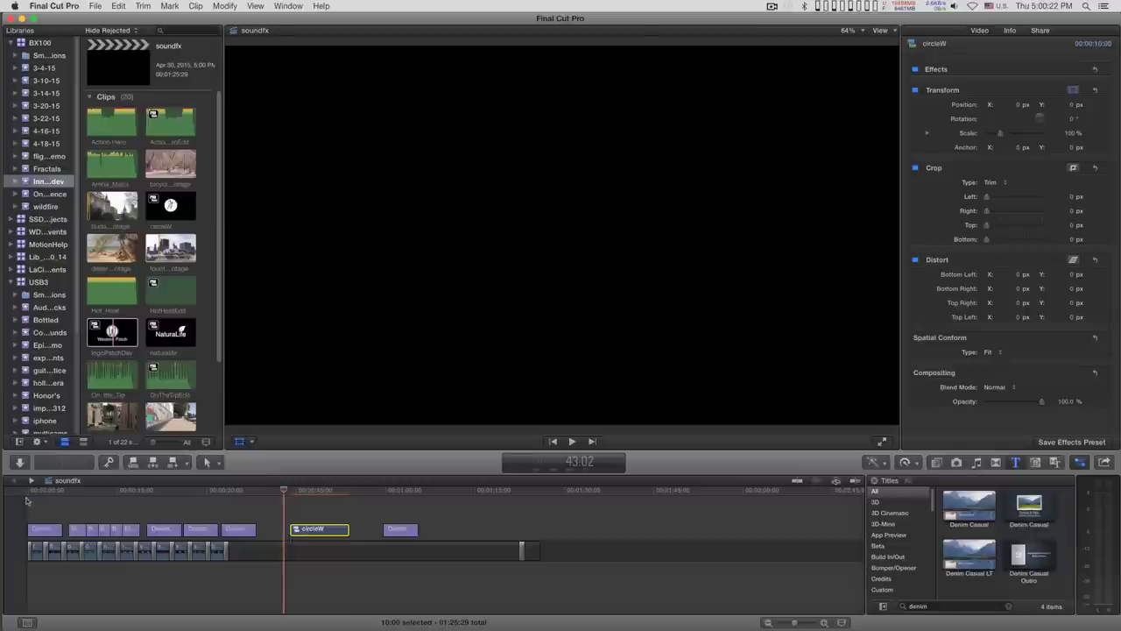
Select the Denim Casual LT clip at the project start and begin choosing its PNG Patch Design source
click(37, 491)
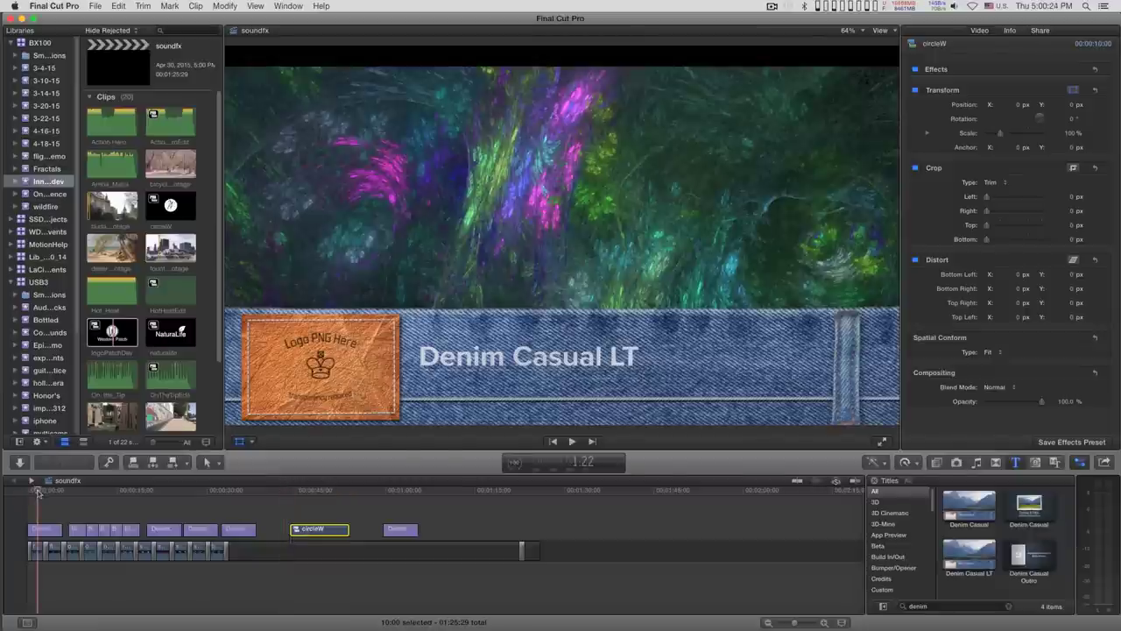
click(46, 529)
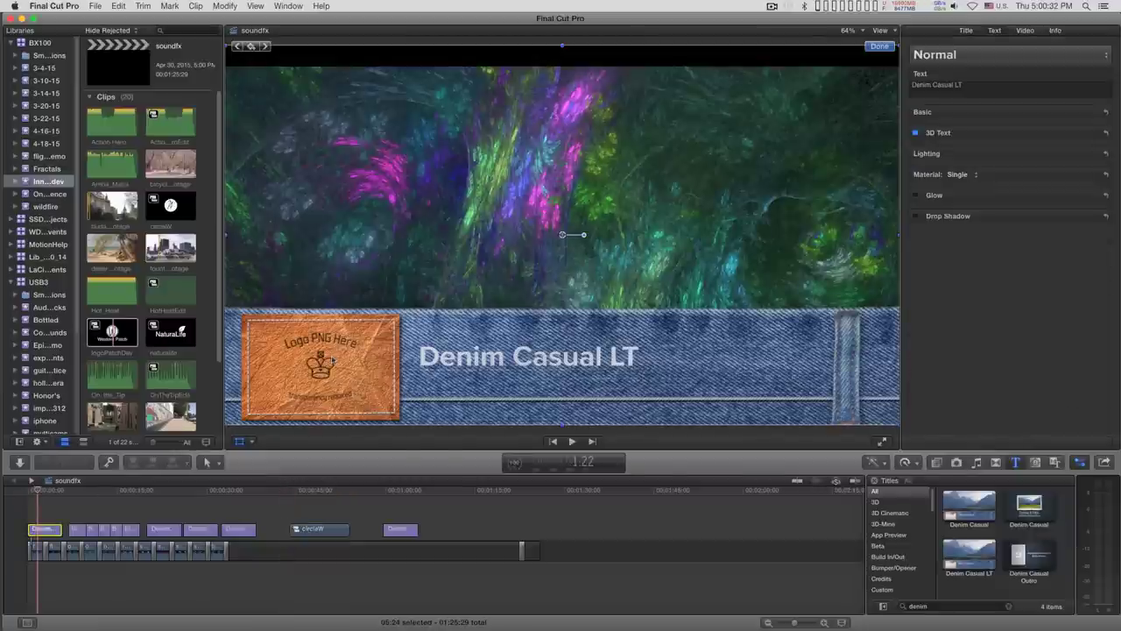
click(965, 30)
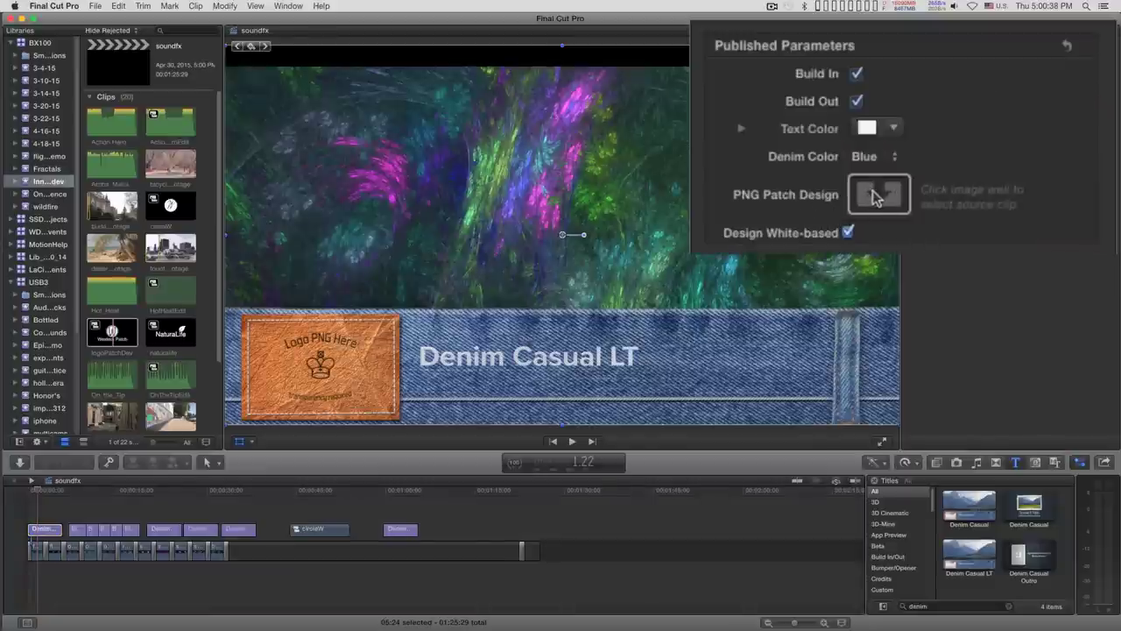
click(878, 198)
Assign the circleW compound clip as Denim Casual LT's PNG Patch Design to show the circled W
click(998, 145)
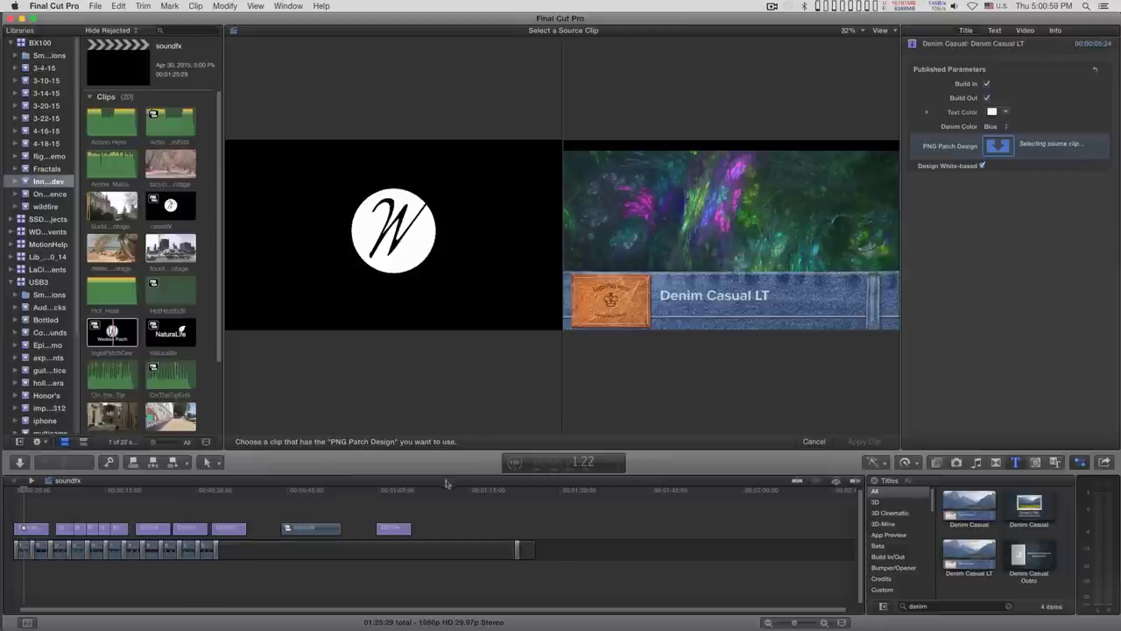
click(289, 533)
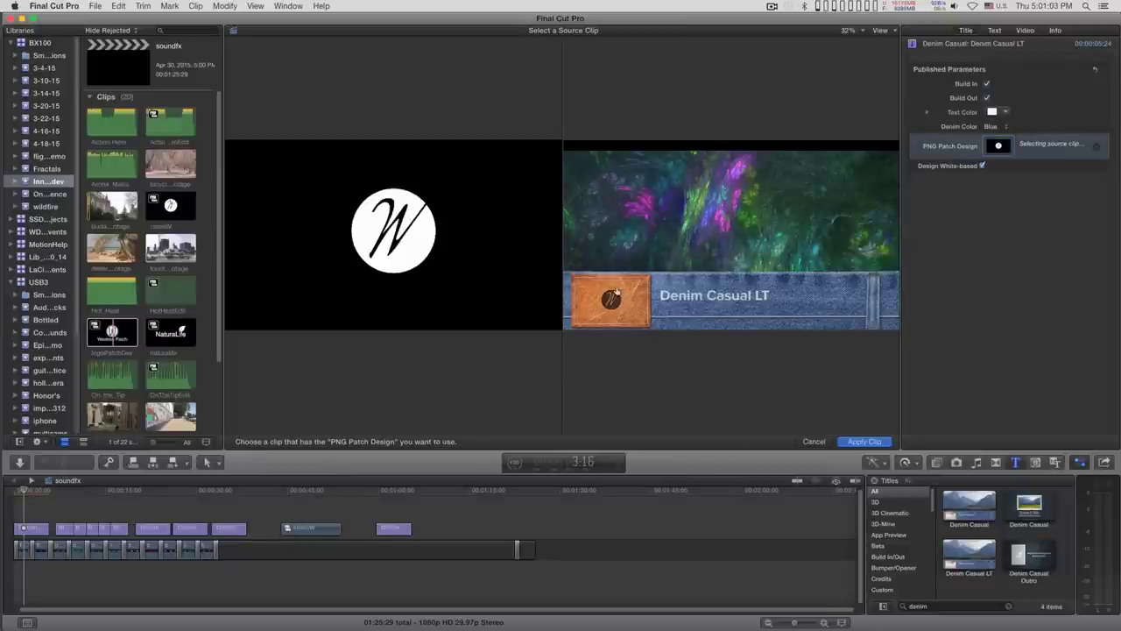
click(862, 441)
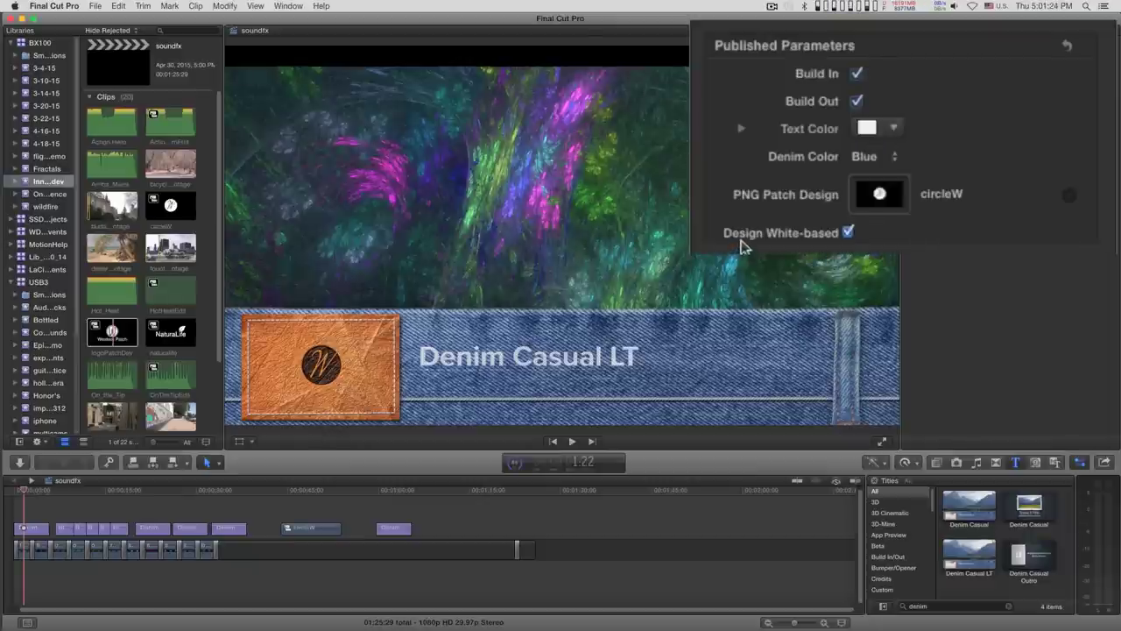
click(846, 232)
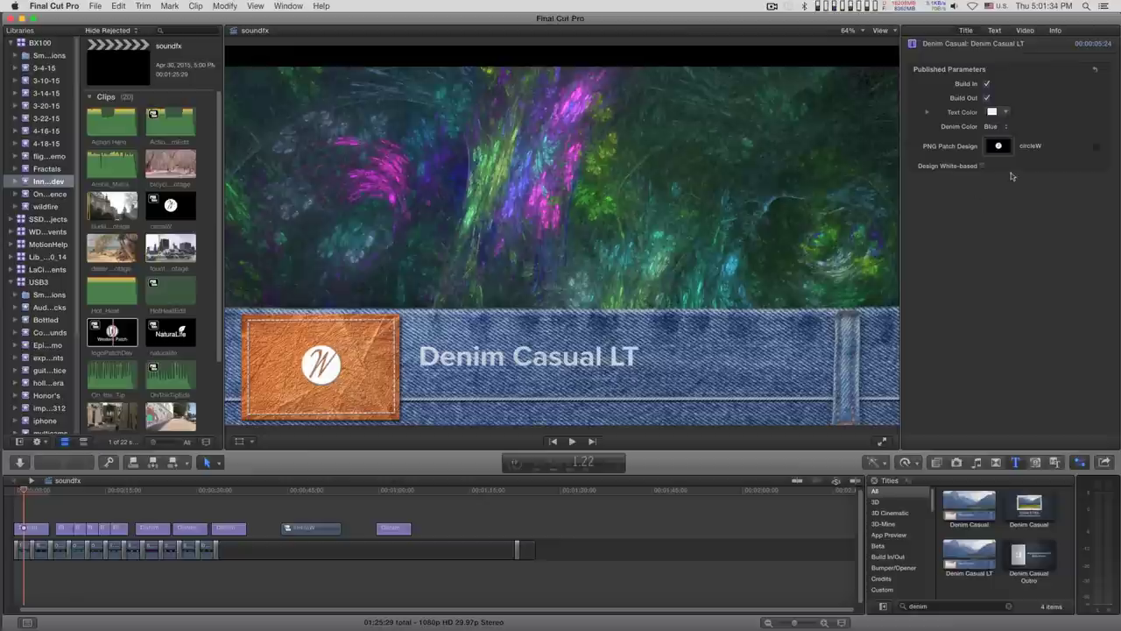
click(982, 167)
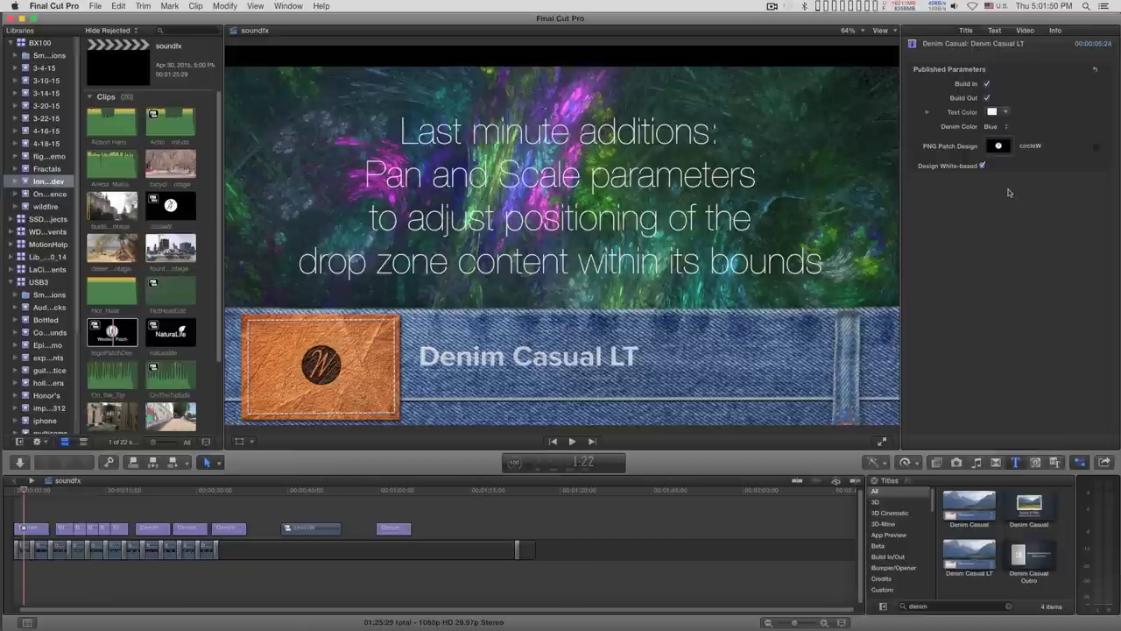
Delete the circleW clip from the timeline and select the first Denim title clip
click(311, 527)
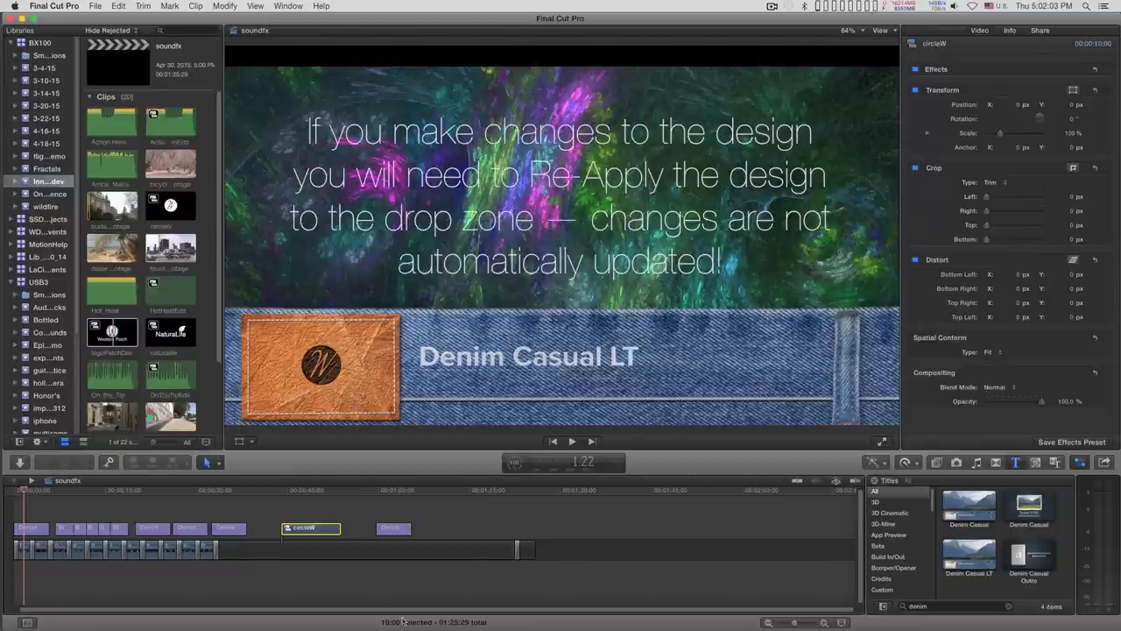
key(Delete)
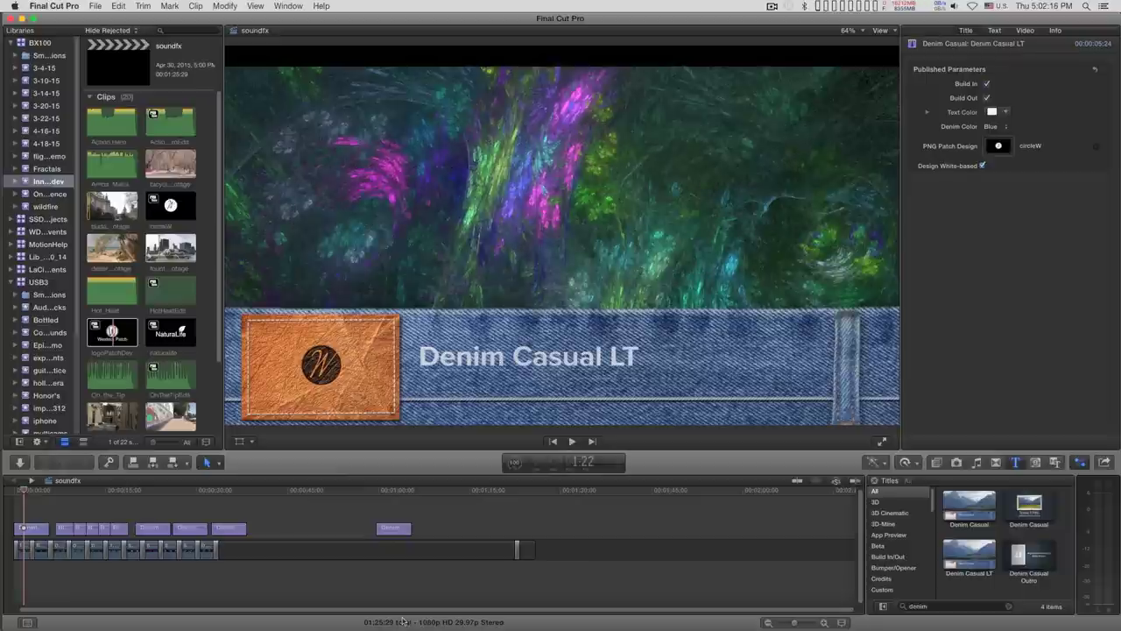
click(31, 528)
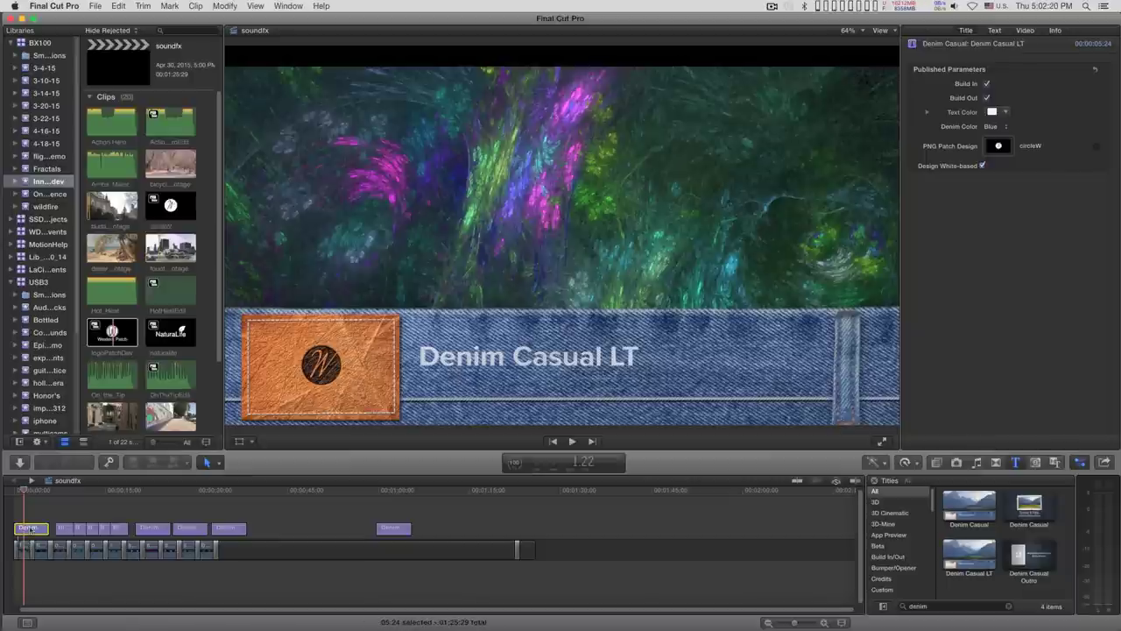
Scrub the playhead through the denim colour variants to the Denim Casual Embroidered title
click(69, 495)
drag(68, 496, 119, 488)
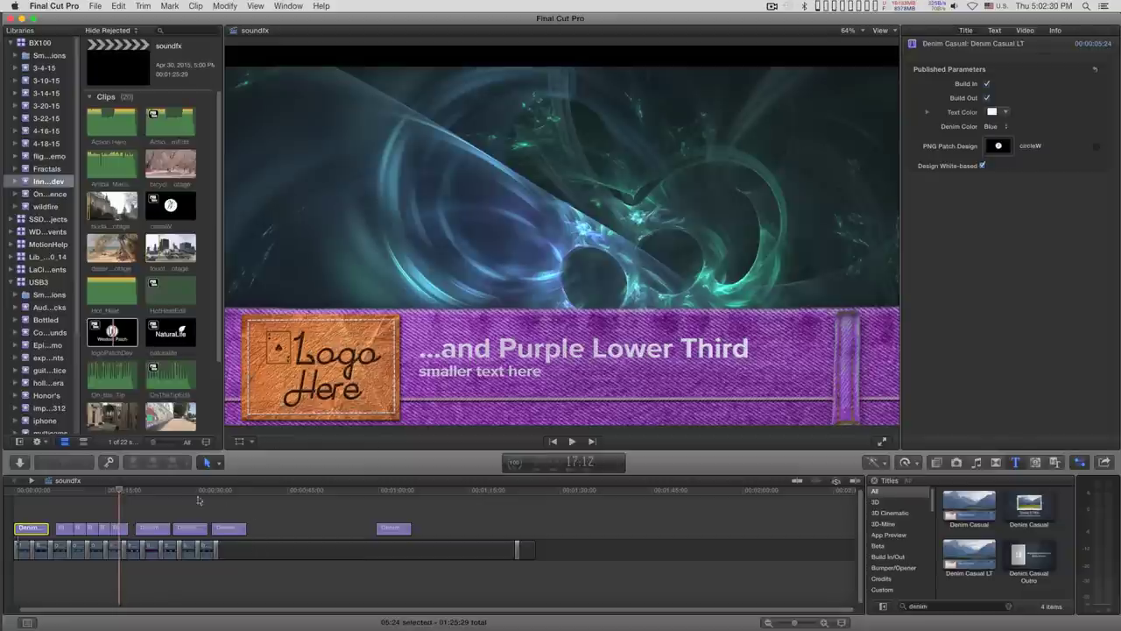
drag(121, 493, 387, 479)
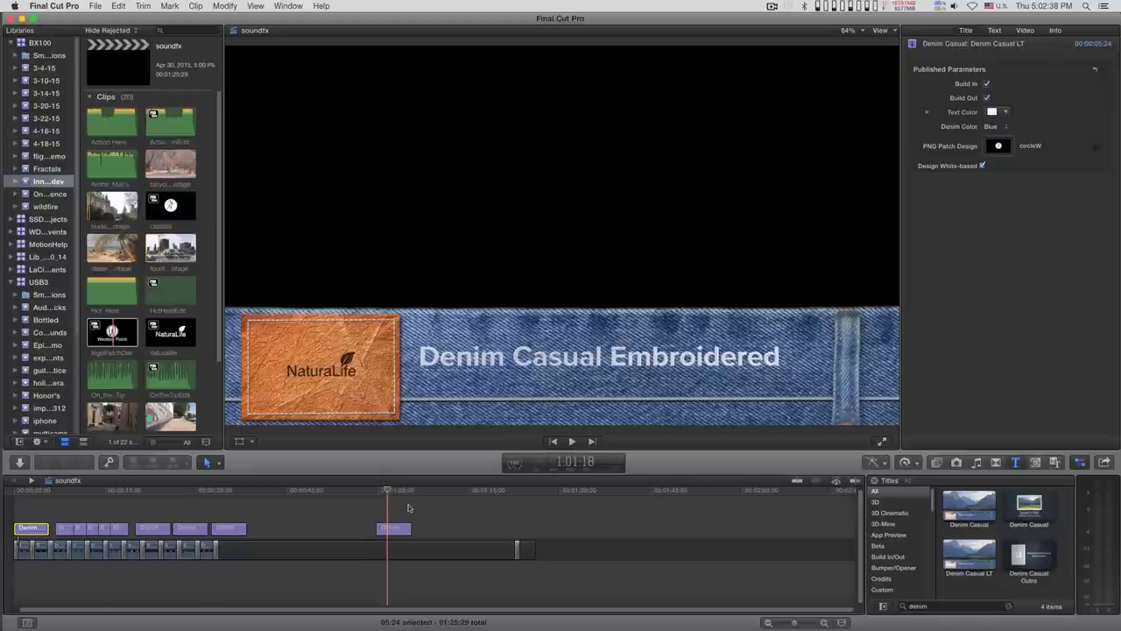
Remove the Denim Casual Embroidered title near 1:01 from the timeline
click(399, 531)
key(Delete)
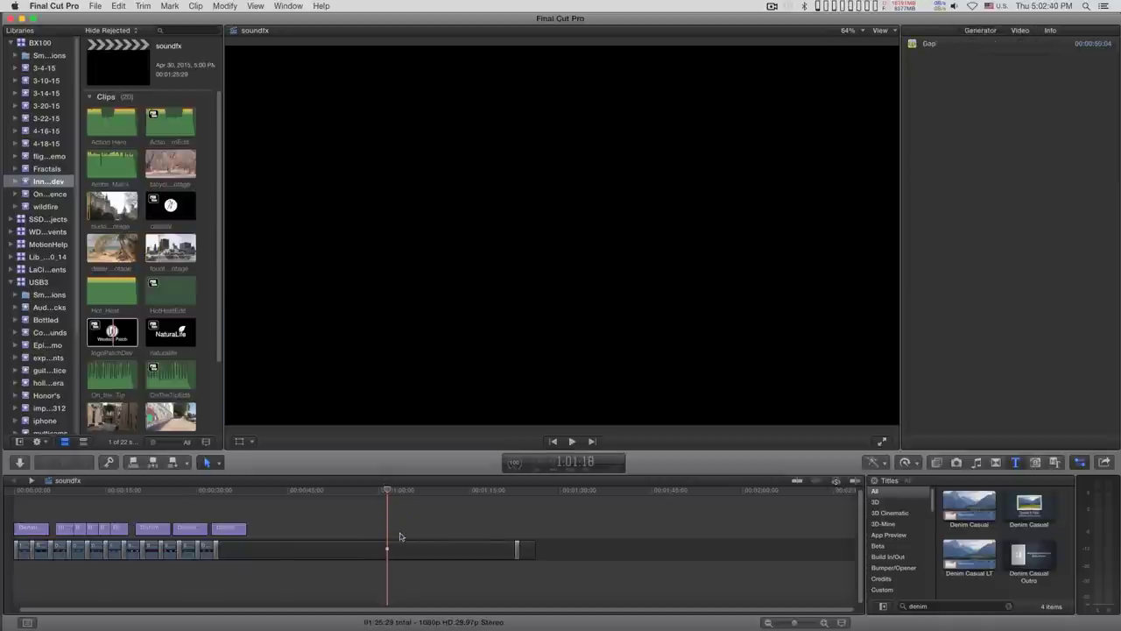
click(388, 491)
Return the playhead to the project start and select the Denim Casual LT title clip
drag(385, 491, 37, 528)
click(42, 527)
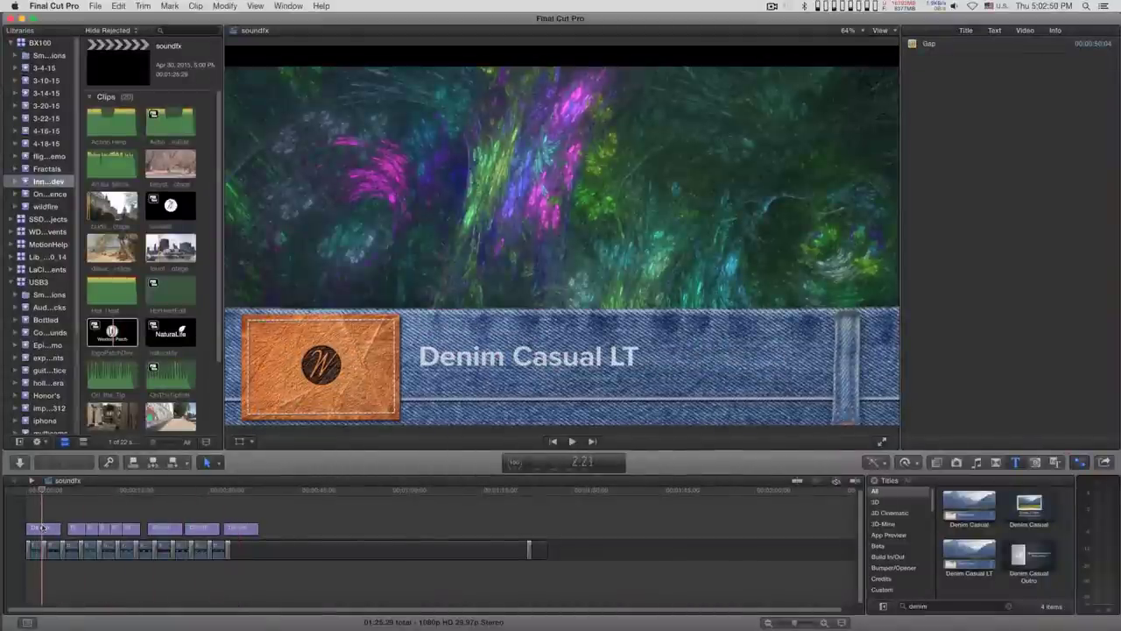